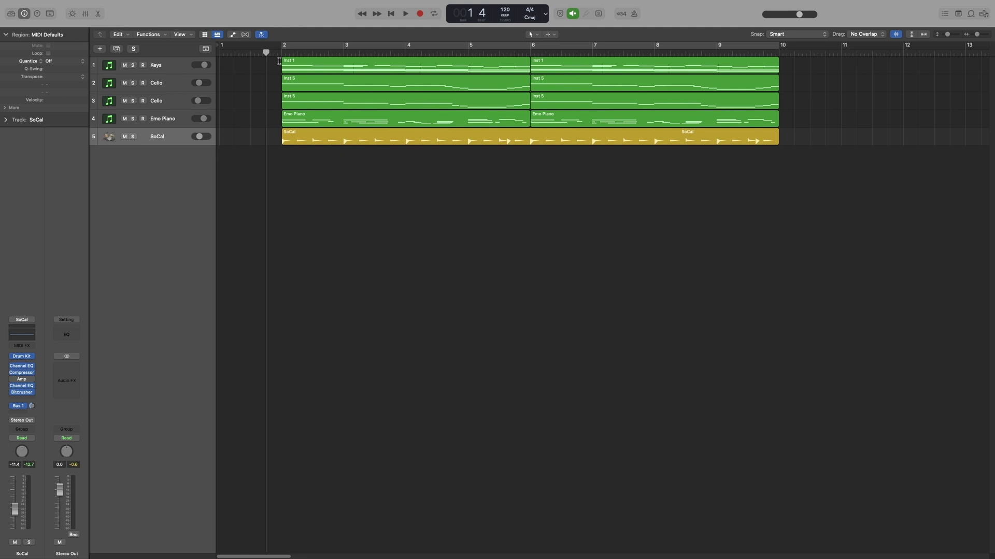
# Play the existing arrangement from just before bar 2 to preview it, and stop playback.
pyautogui.press('space')
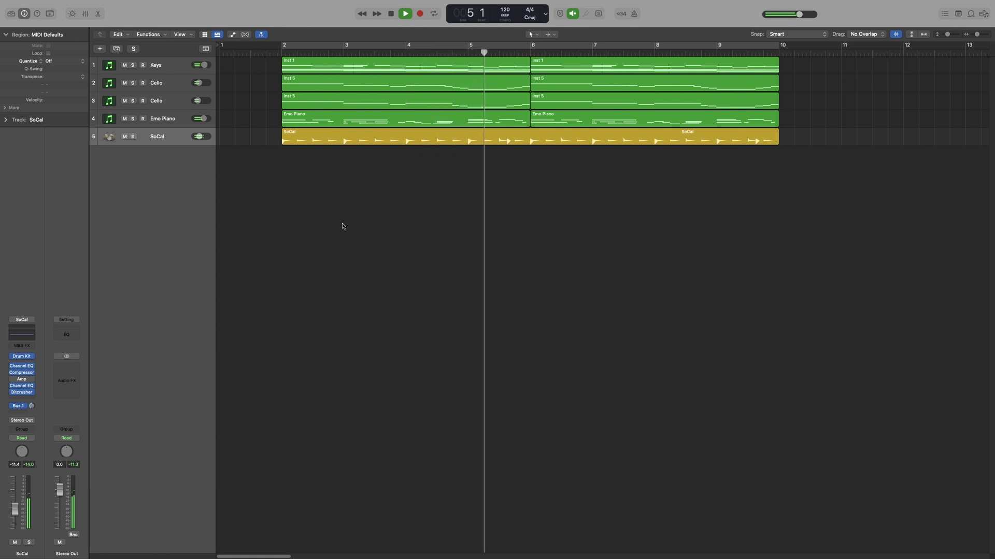
pyautogui.press('space')
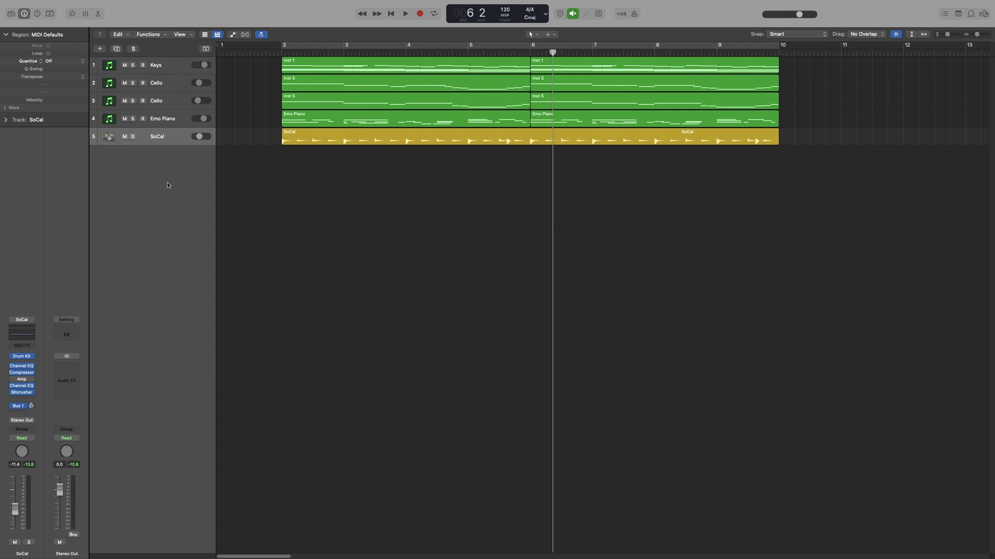
# Add a new audio track and set its recording input to Input 2.
pyautogui.press('alt+super+a')
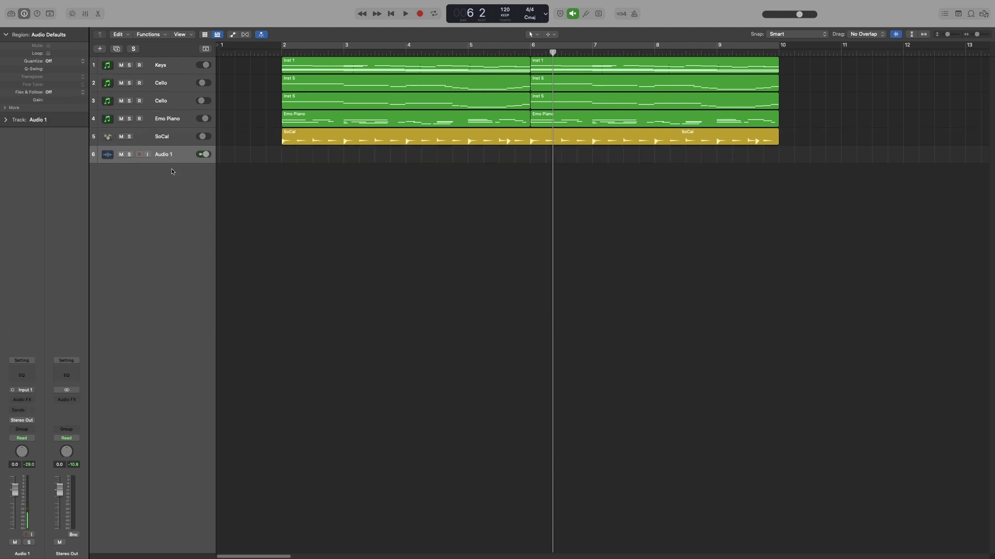
pyautogui.click(24, 391)
pyautogui.moveTo(34, 415)
pyautogui.click(71, 424)
# Set the cycle range to match the first region on the lower Cello track, bars 2 to 6.
pyautogui.click(386, 99)
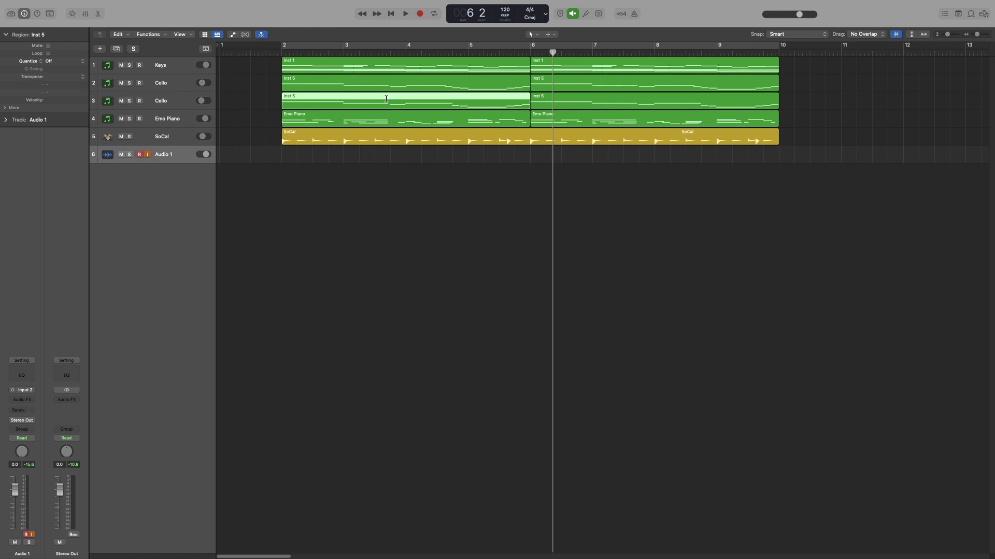
pyautogui.press('super+u')
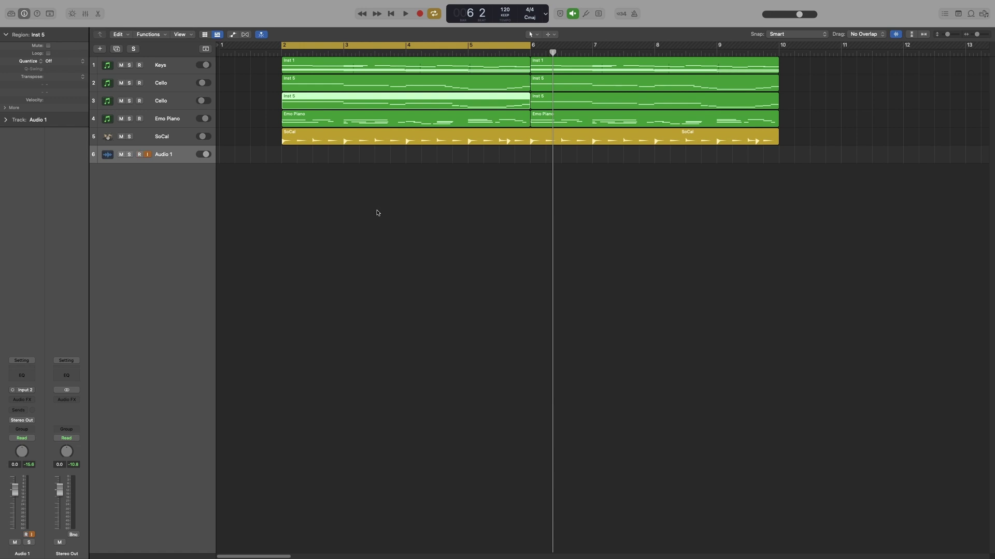
# Enable automatic colorizing of takes in the project's recording settings.
pyautogui.press('super+comma')
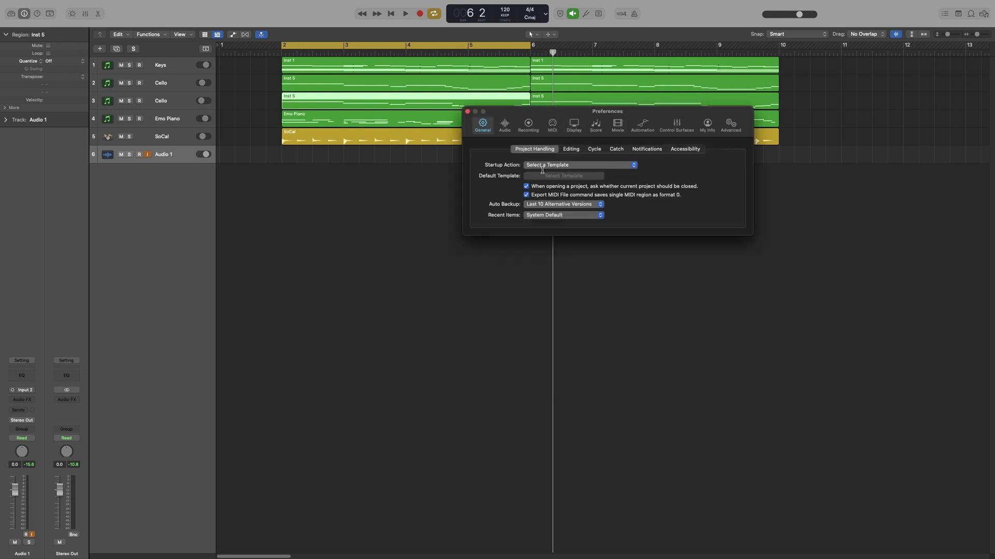
pyautogui.click(528, 125)
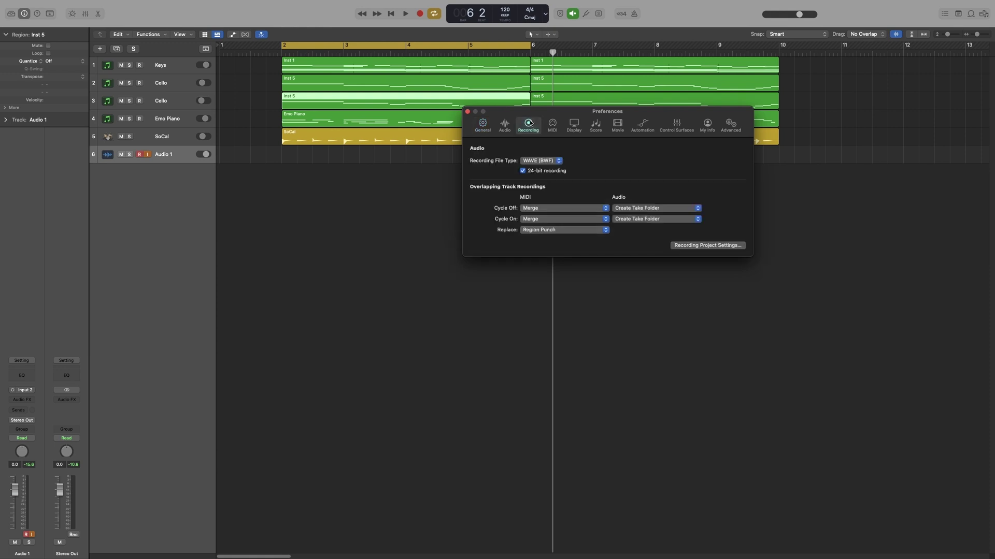
pyautogui.click(709, 246)
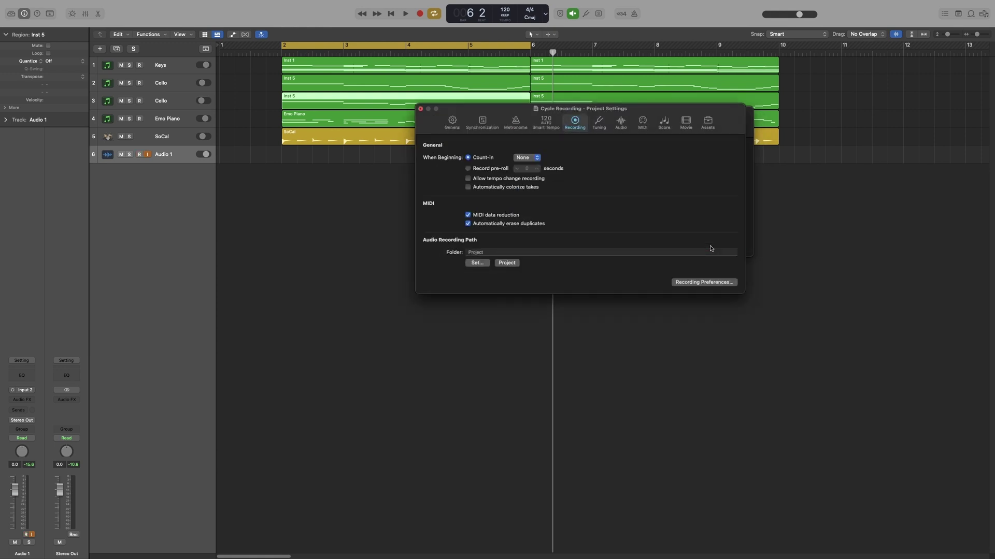
pyautogui.click(468, 189)
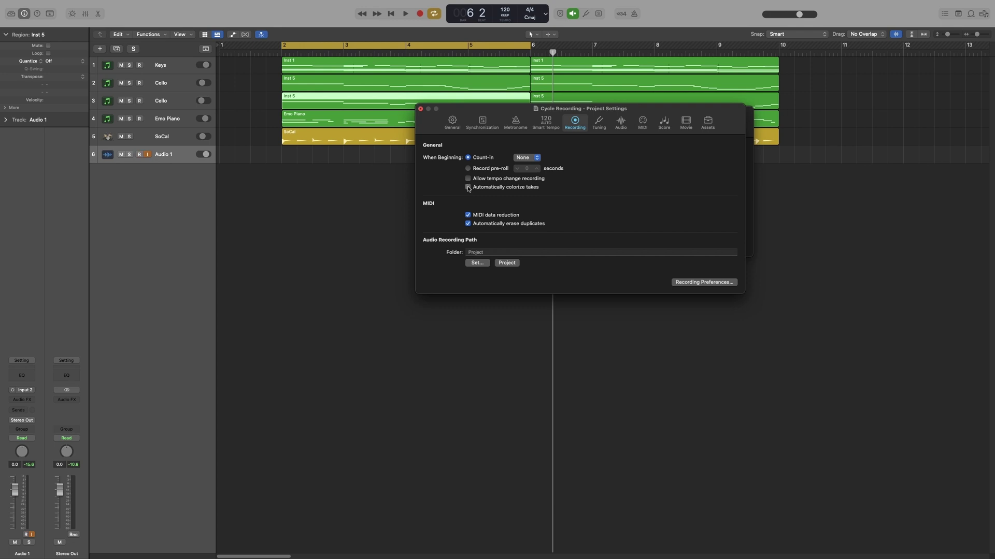
pyautogui.click(420, 109)
pyautogui.click(468, 112)
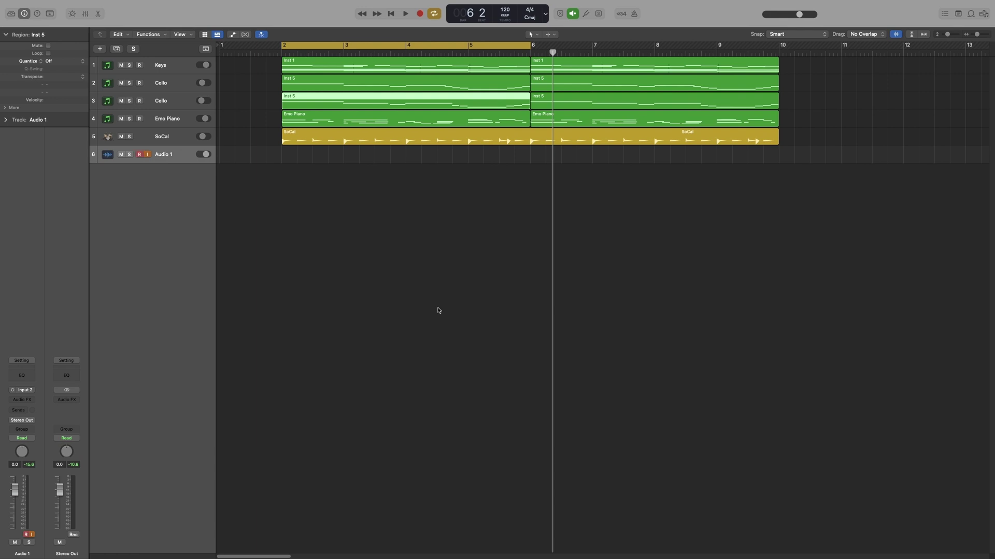
# Turn on the count-in and record four cycled takes on the Audio 1 track starting at bar 2.
pyautogui.click(280, 45)
pyautogui.click(620, 14)
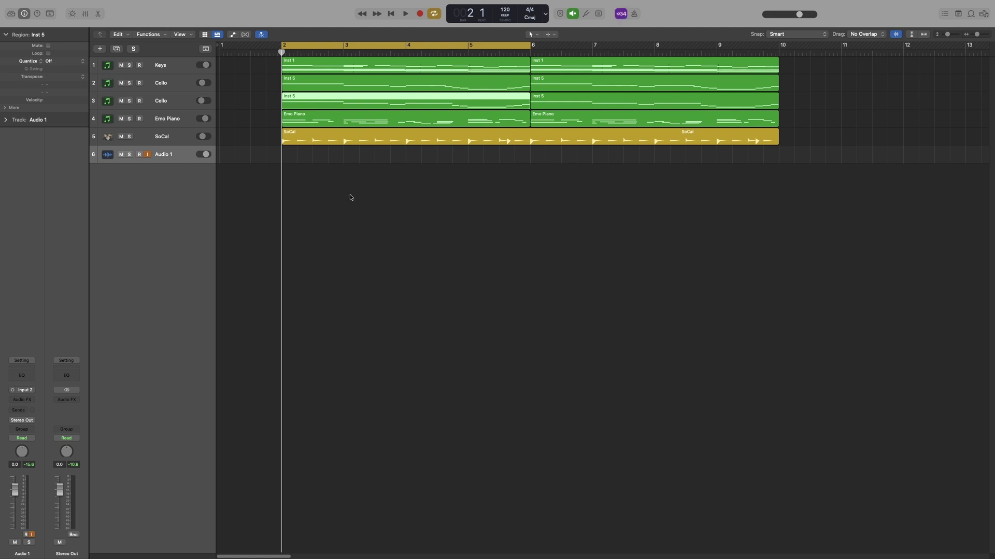
pyautogui.press('r')
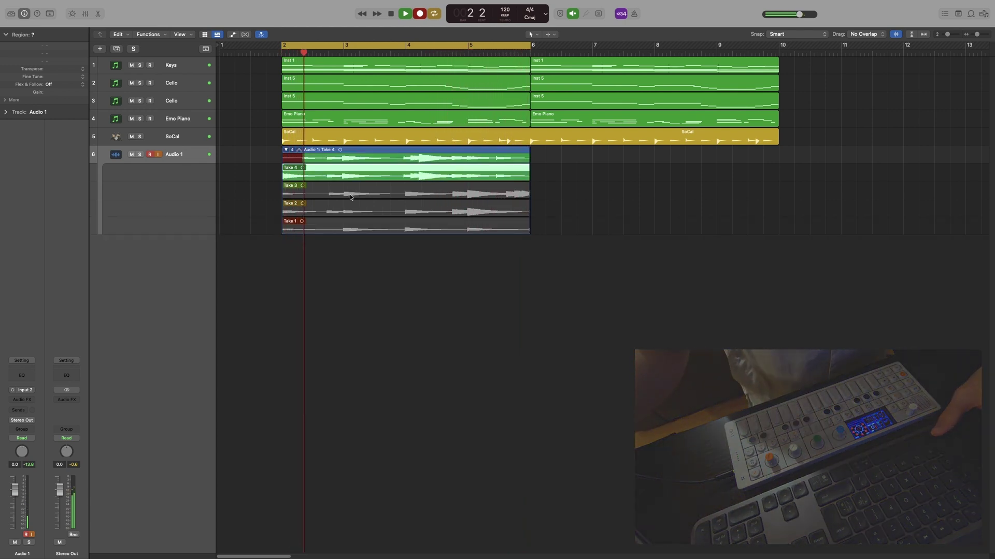
pyautogui.press('space')
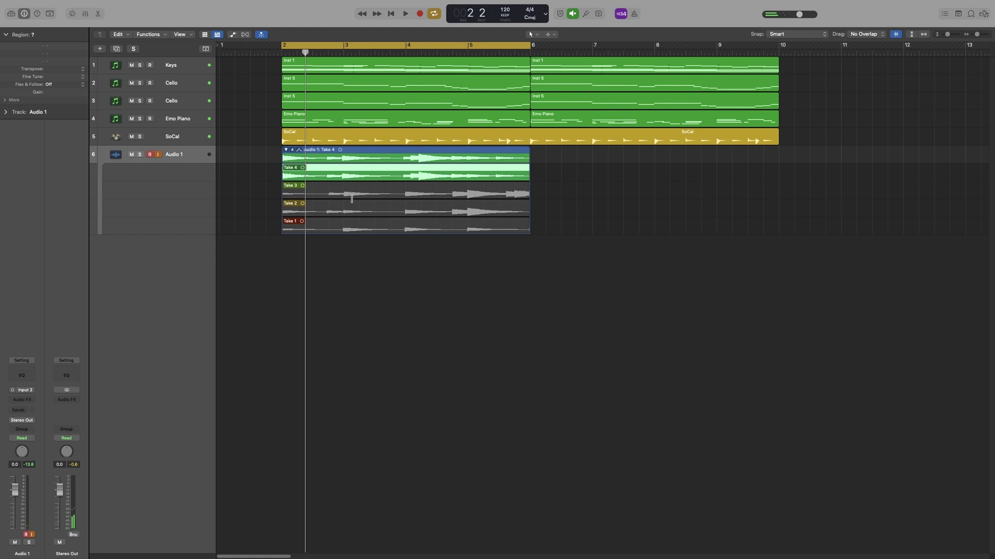
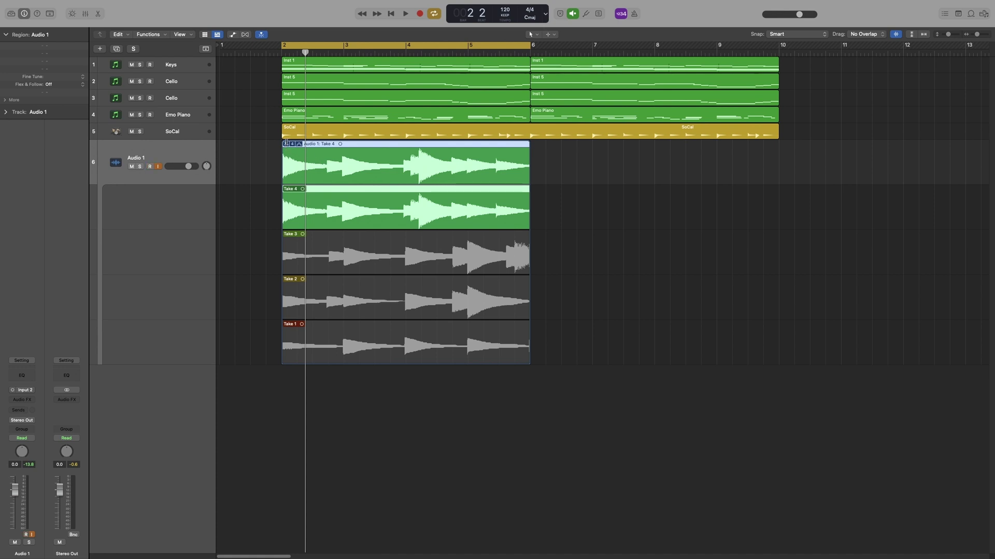
# Collapse the take folder on the Audio 1 track and expand it again.
pyautogui.click(286, 143)
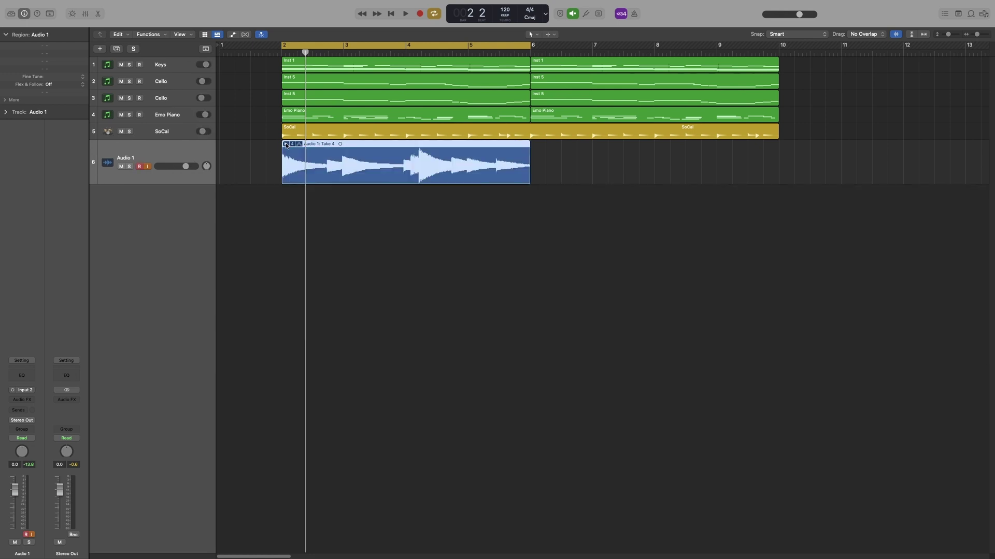
pyautogui.click(371, 151)
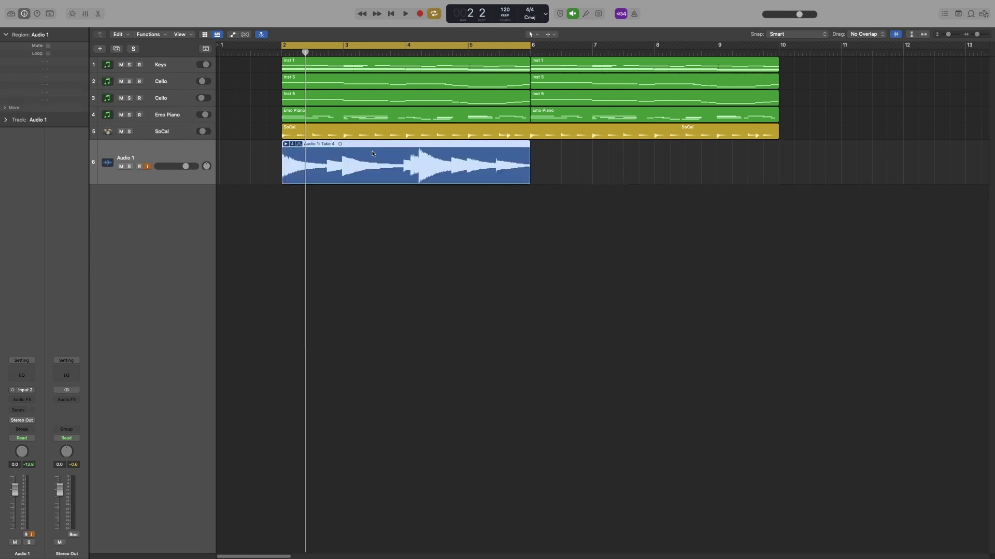
pyautogui.click(372, 154)
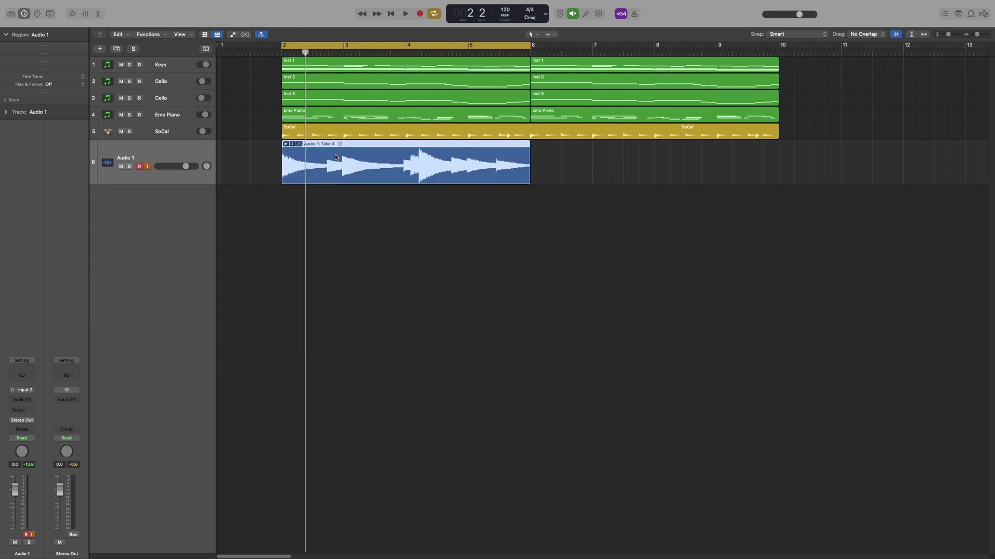
pyautogui.click(286, 144)
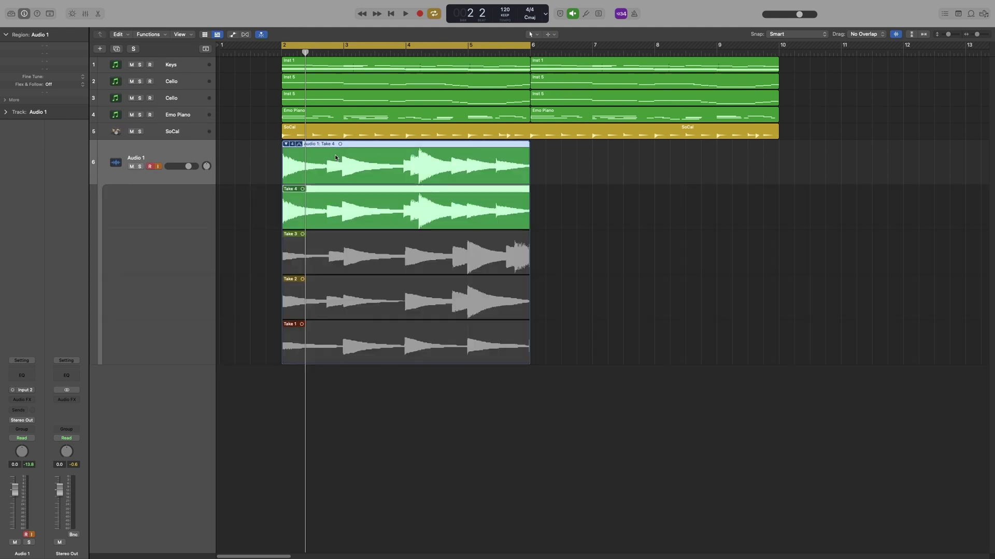
# Switch the active take through Takes 2, 3 and 4, ending with Take 1 selected.
pyautogui.click(292, 144)
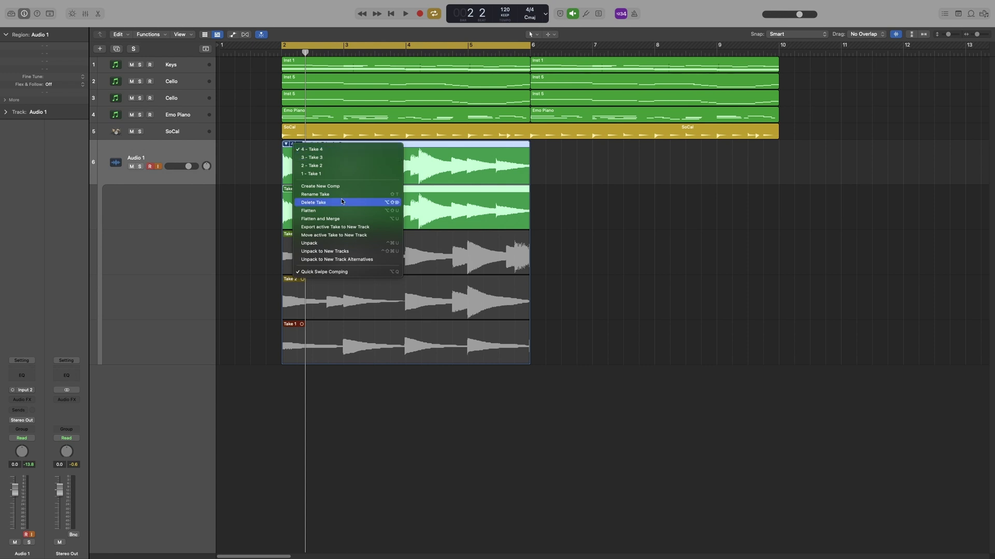
pyautogui.click(332, 166)
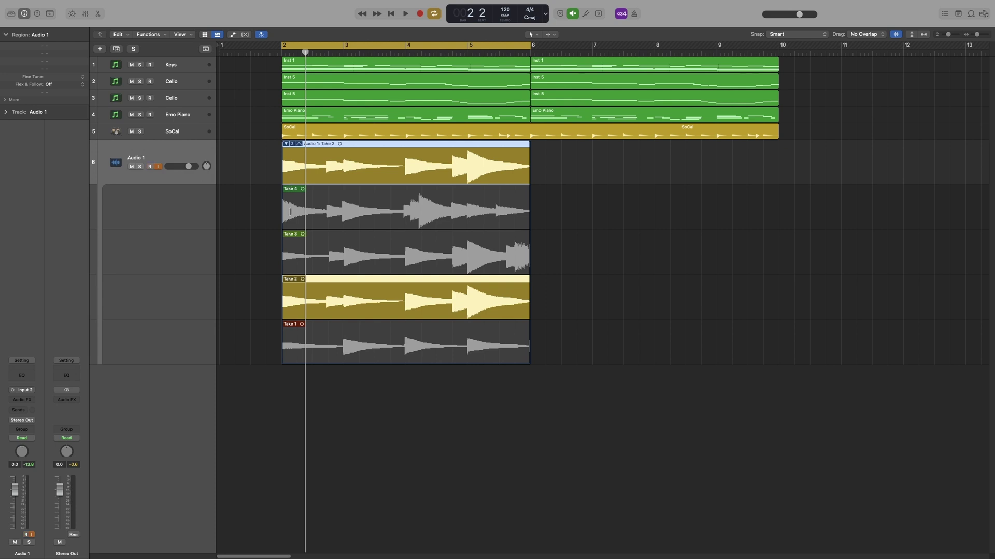
pyautogui.click(284, 258)
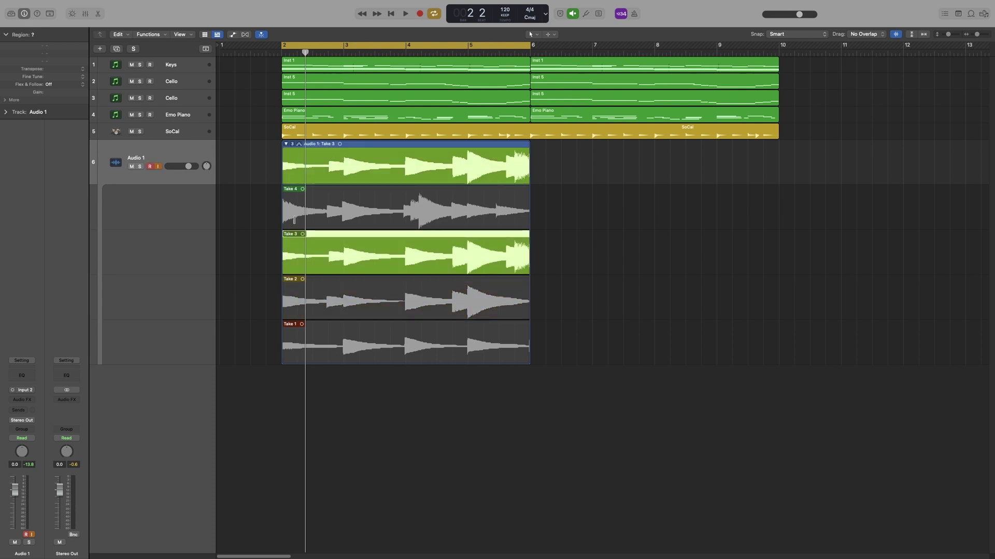
pyautogui.click(297, 338)
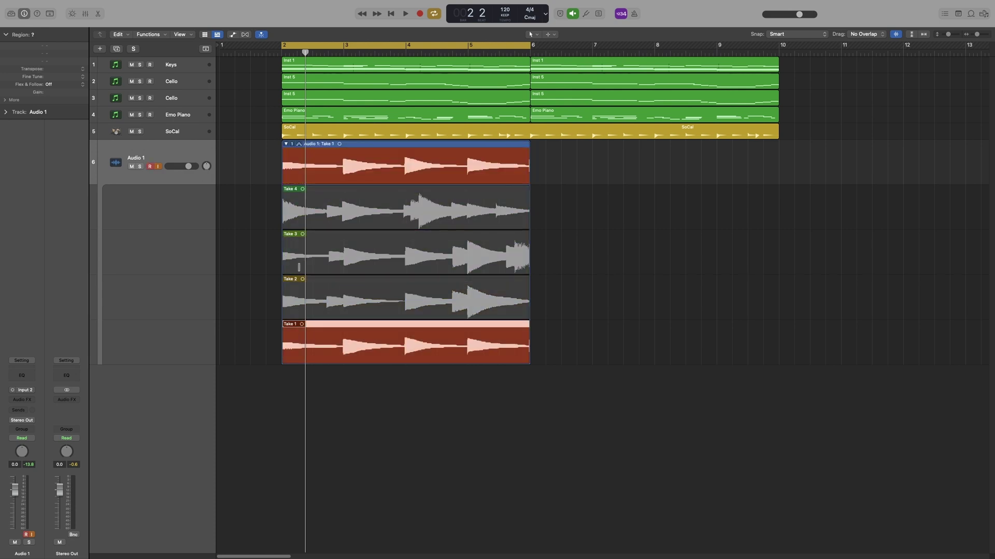
pyautogui.click(299, 264)
pyautogui.click(297, 223)
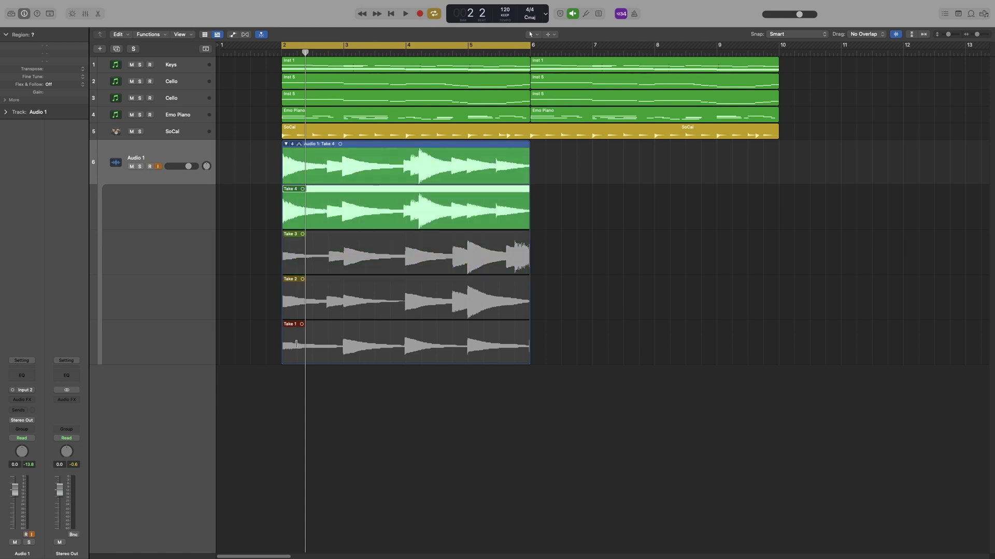
pyautogui.click(297, 339)
pyautogui.hotkey('alt', 'r')
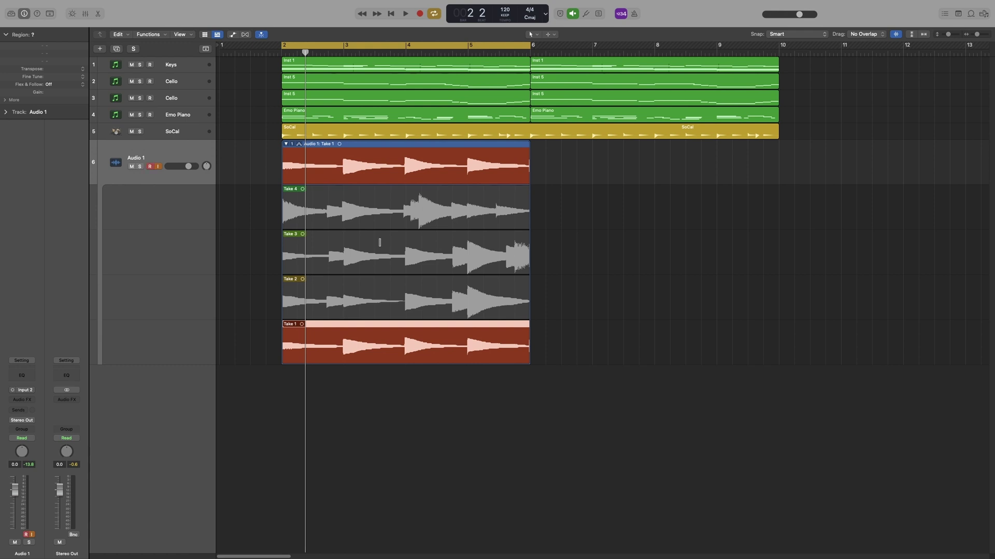
# Enable Quick Swipe and Take Editing click zones for the Pointer tool in the editing preferences, and make Take 4 active.
pyautogui.press('super+comma')
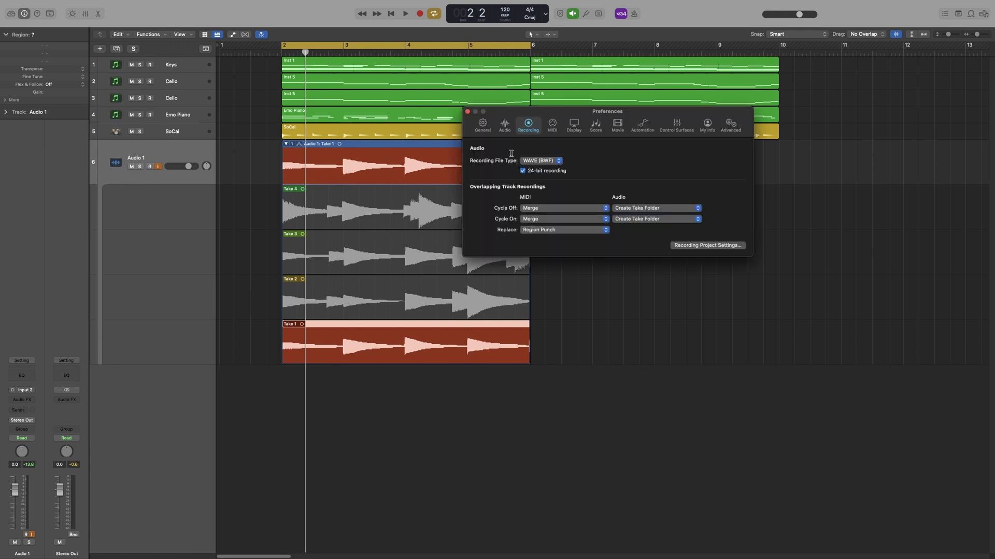
pyautogui.click(482, 125)
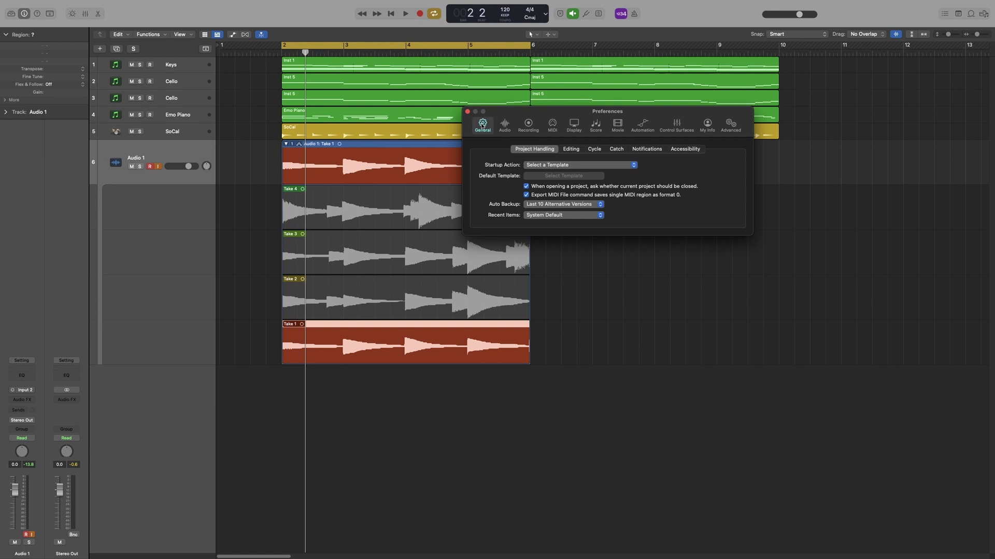
pyautogui.click(571, 149)
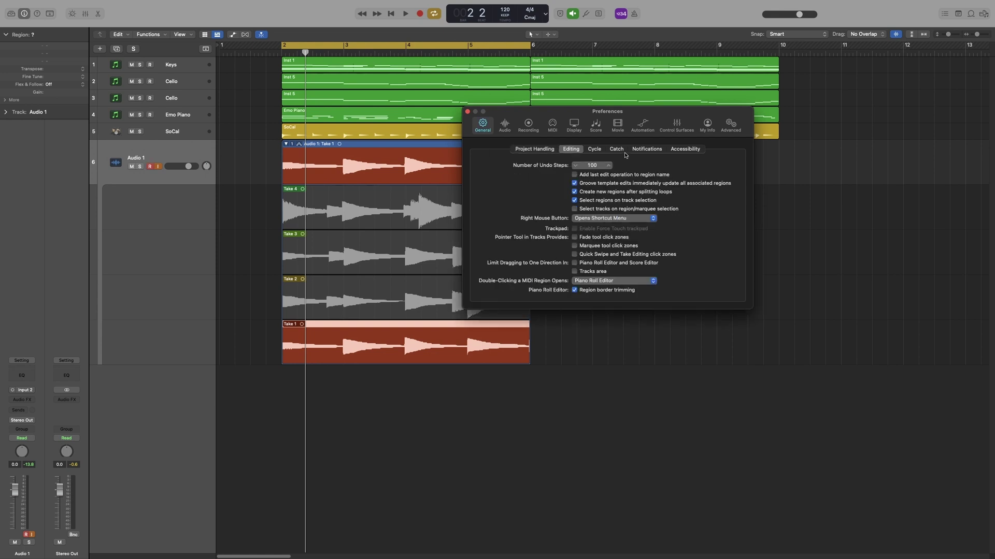
pyautogui.click(575, 256)
pyautogui.moveTo(596, 124); pyautogui.dragTo(720, 129)
pyautogui.click(528, 228)
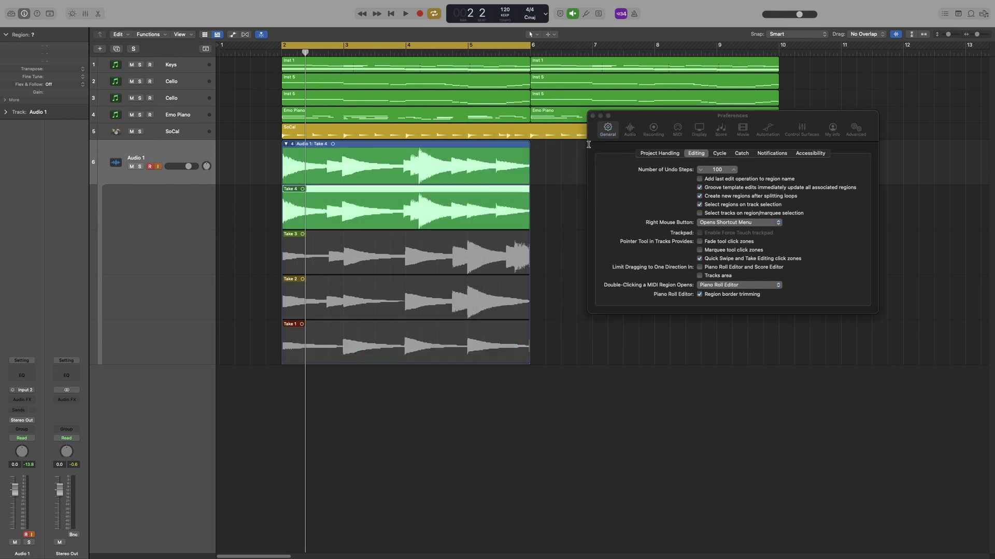
pyautogui.click(592, 116)
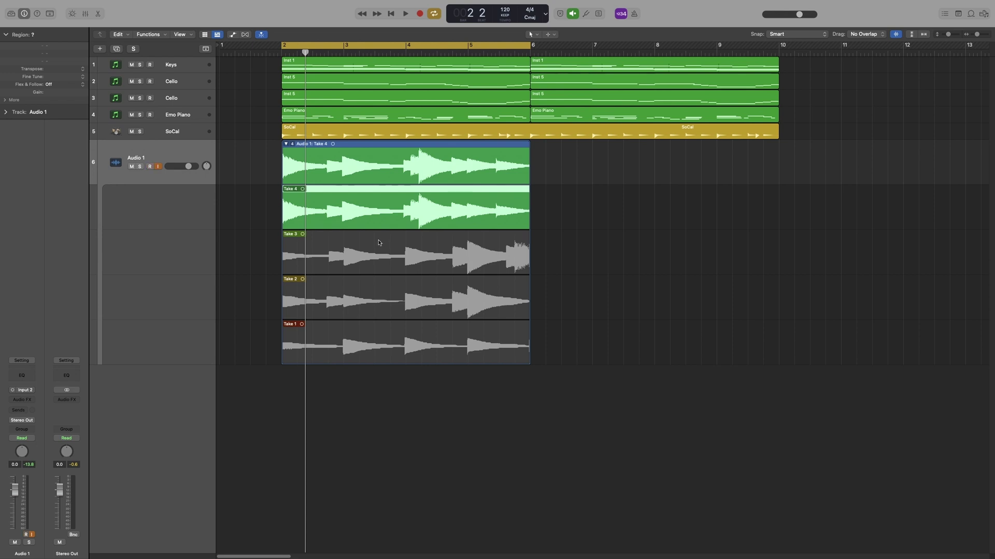
# Move Take 3 one bar later so it starts at bar 3, and undo the move.
pyautogui.moveTo(375, 243); pyautogui.dragTo(433, 245)
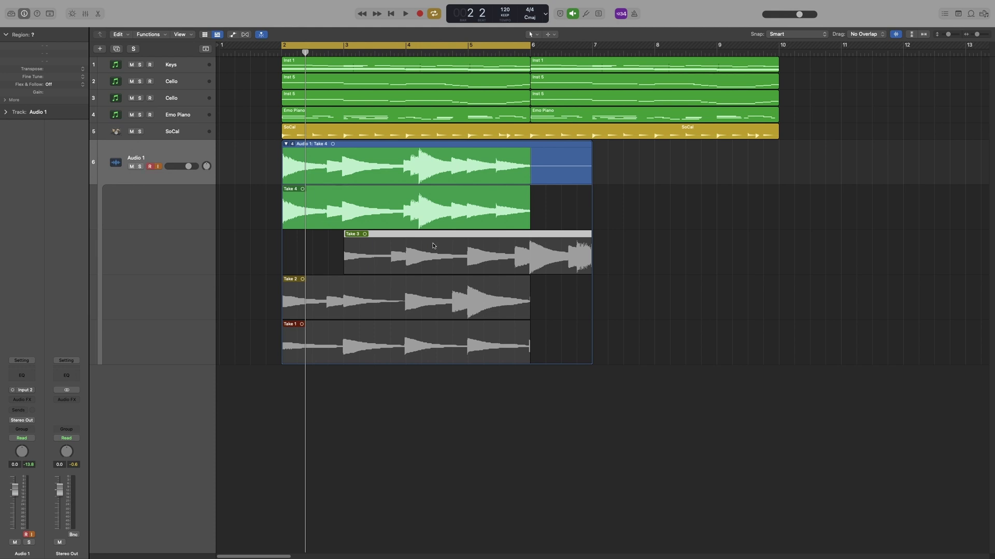
pyautogui.press('super+z')
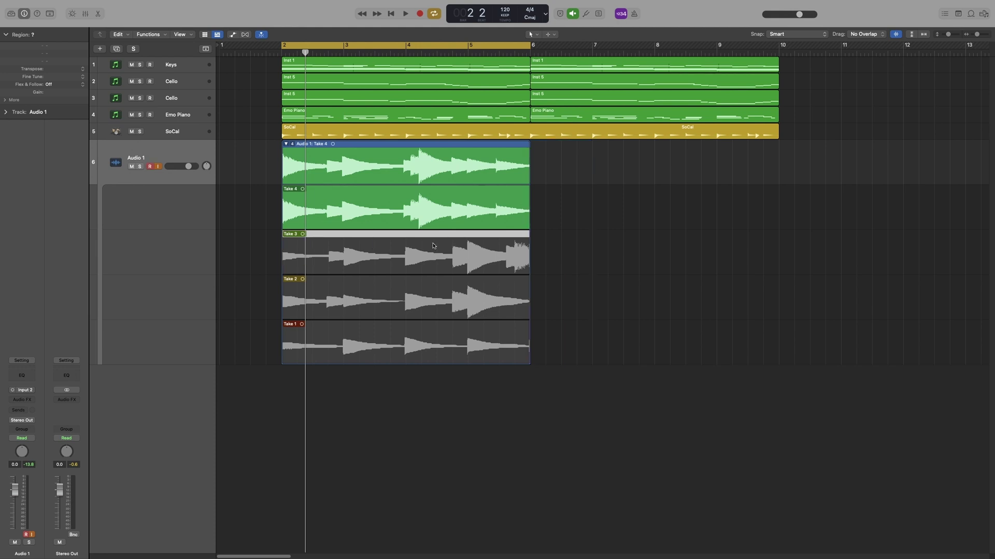
# Disable Quick Swipe and Take Editing click zones in the editing preferences.
pyautogui.press('super+comma')
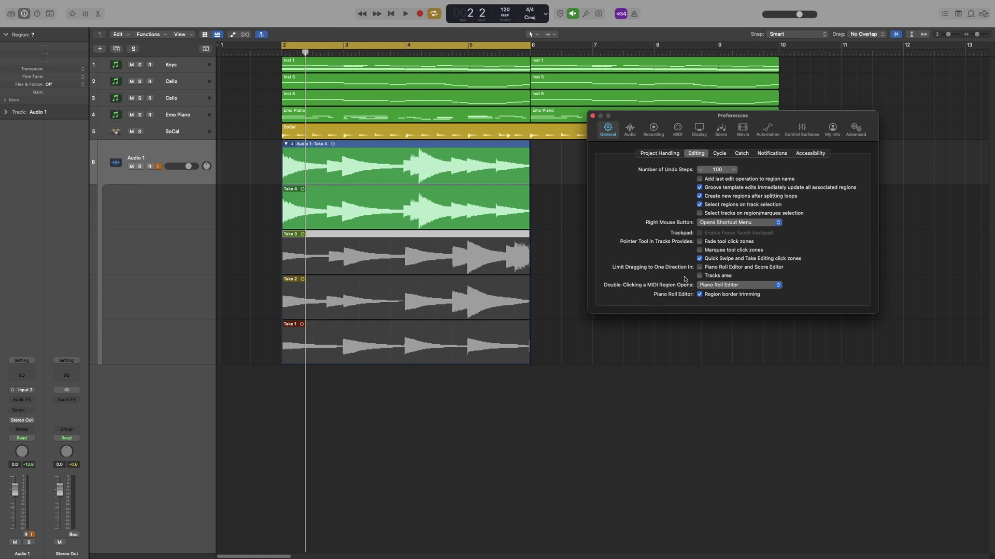
pyautogui.click(700, 259)
pyautogui.click(592, 116)
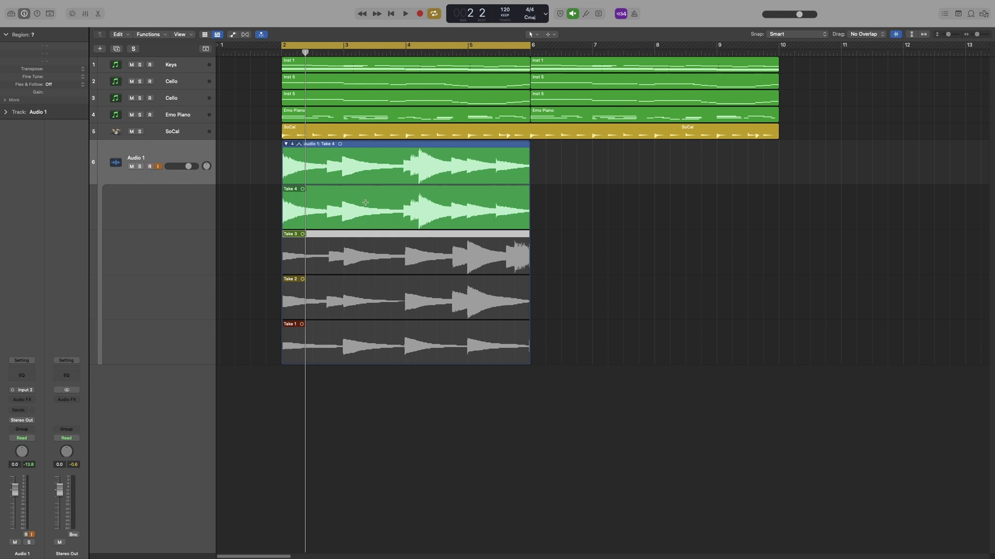
# Make Take 1 the active take in the Audio 1 take folder and play it back with the arrangement.
pyautogui.press('super+Right')
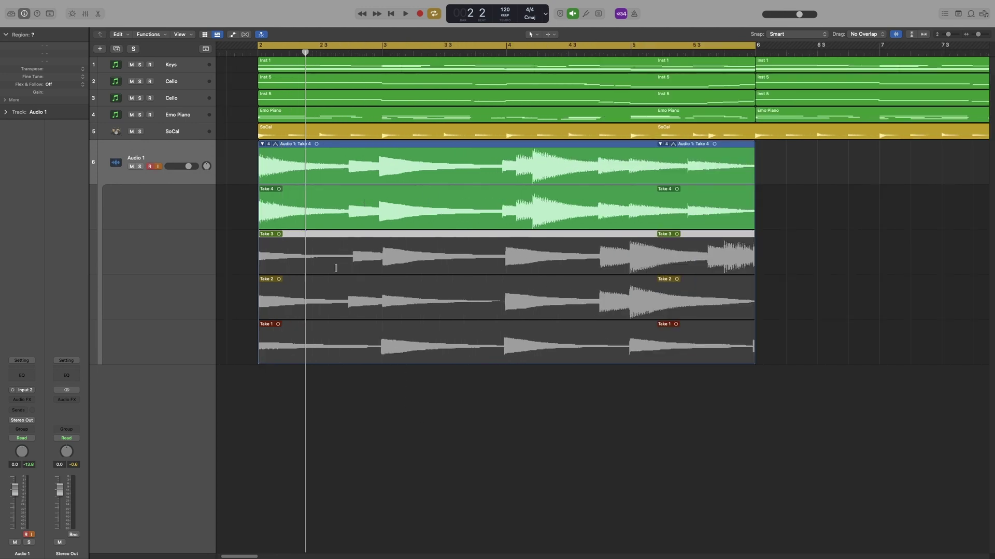
pyautogui.click(282, 339)
pyautogui.press('space')
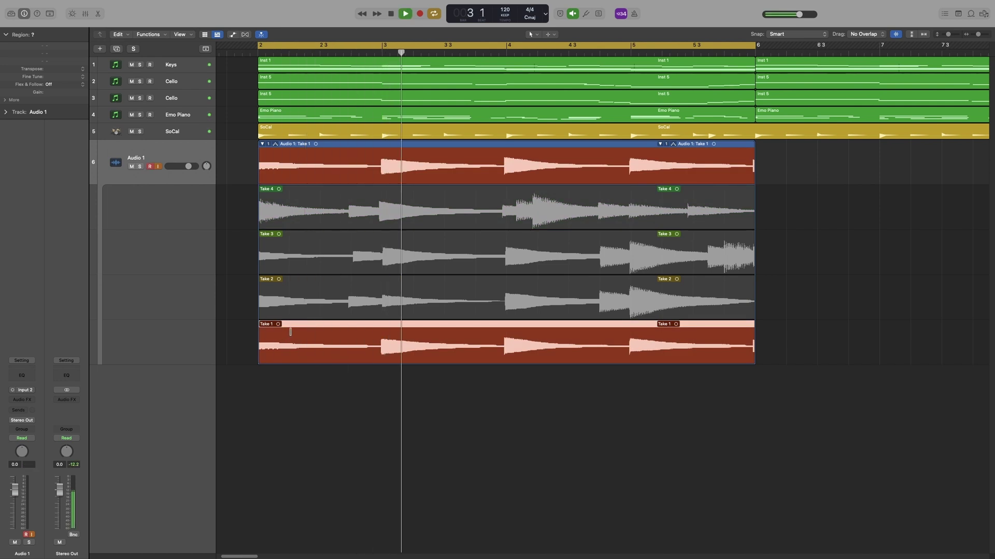
# Comp in Take 2 from just before beat 4 of bar 2 to just before bar 4, and play back the result.
pyautogui.press('space')
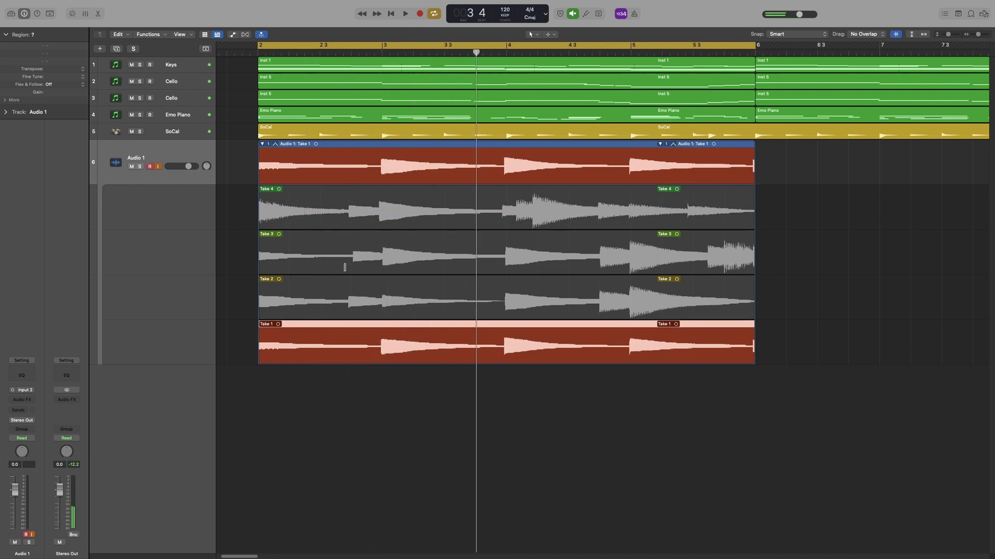
pyautogui.hotkey('alt', 'ctrl', 'r')
pyautogui.moveTo(347, 302); pyautogui.dragTo(502, 318)
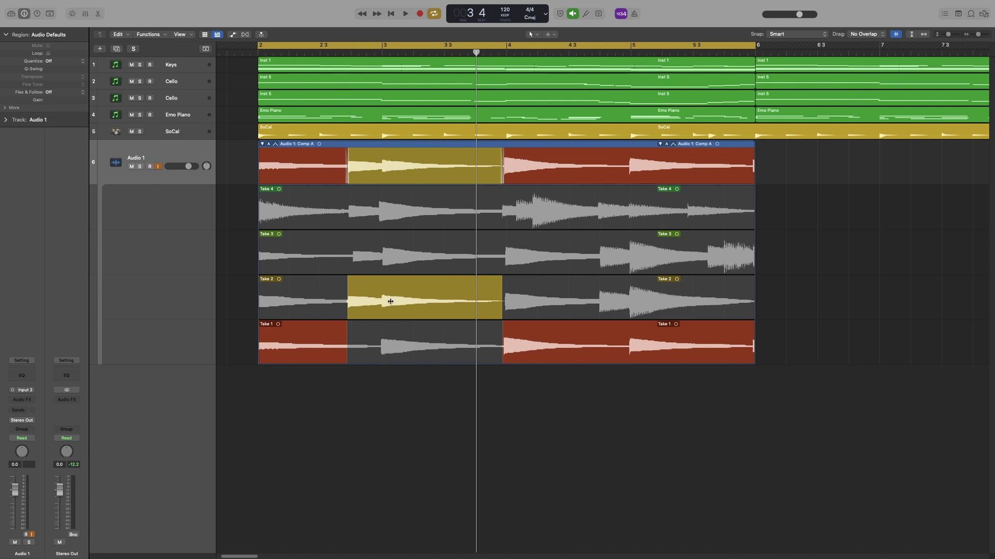
pyautogui.press('space')
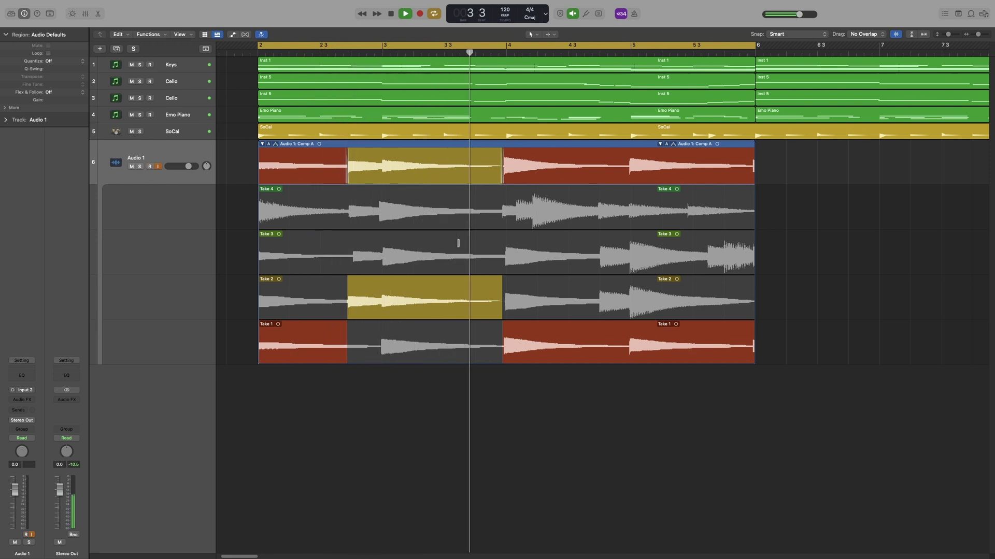
pyautogui.press('space')
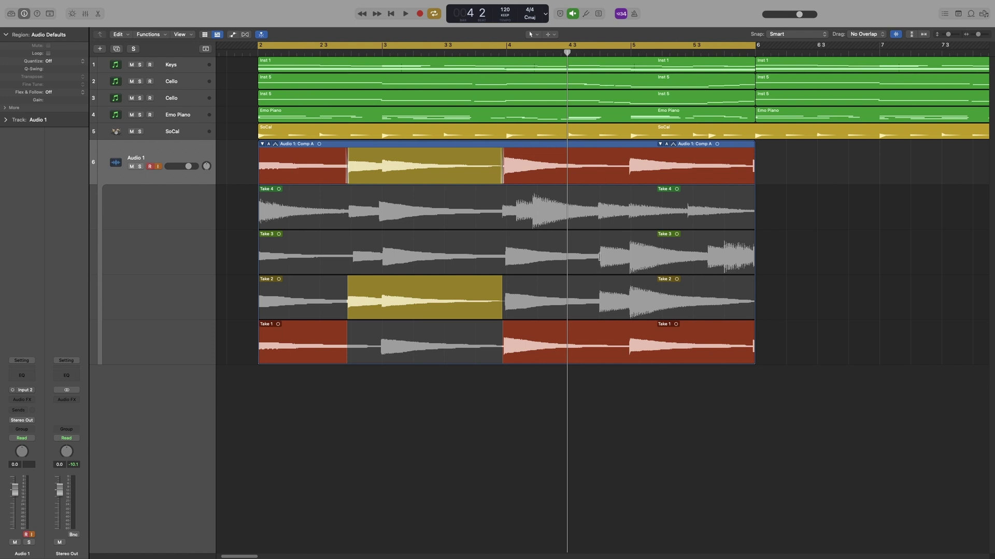
# Comp in Take 3 from just before beat 4 of bar 4, use Take 4 from late in beat 2 of bar 5 to bar 6, and play it back.
pyautogui.moveTo(599, 256); pyautogui.dragTo(708, 269)
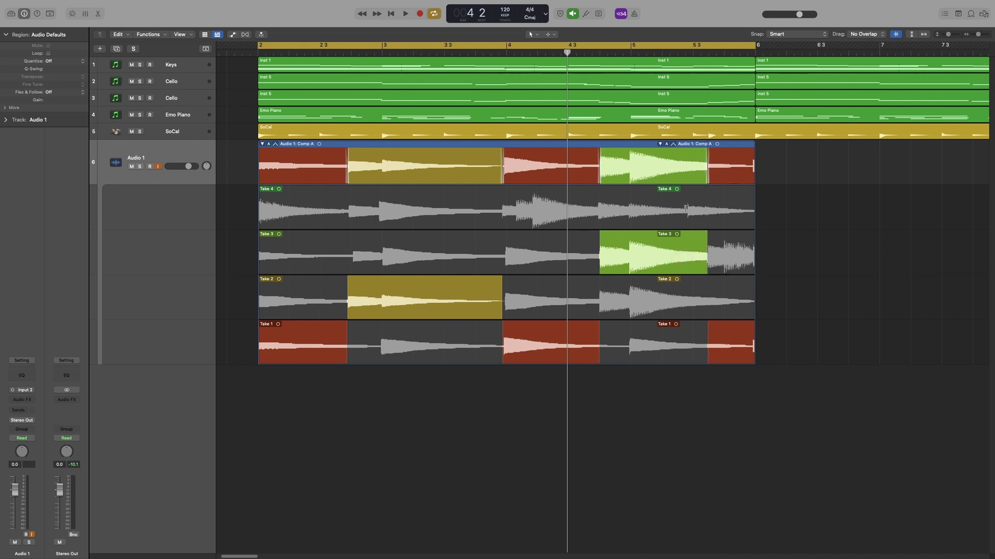
pyautogui.moveTo(686, 209); pyautogui.dragTo(772, 212)
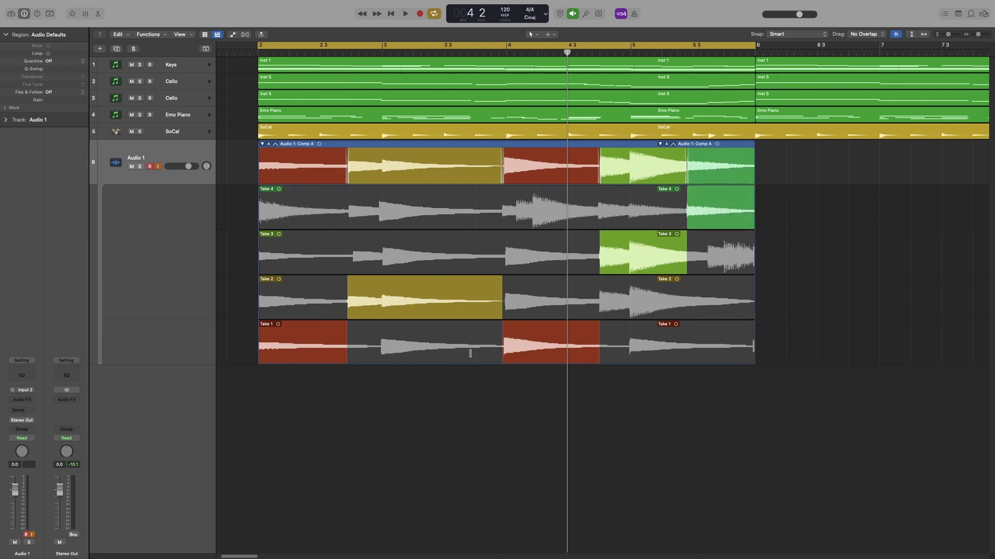
pyautogui.press('space')
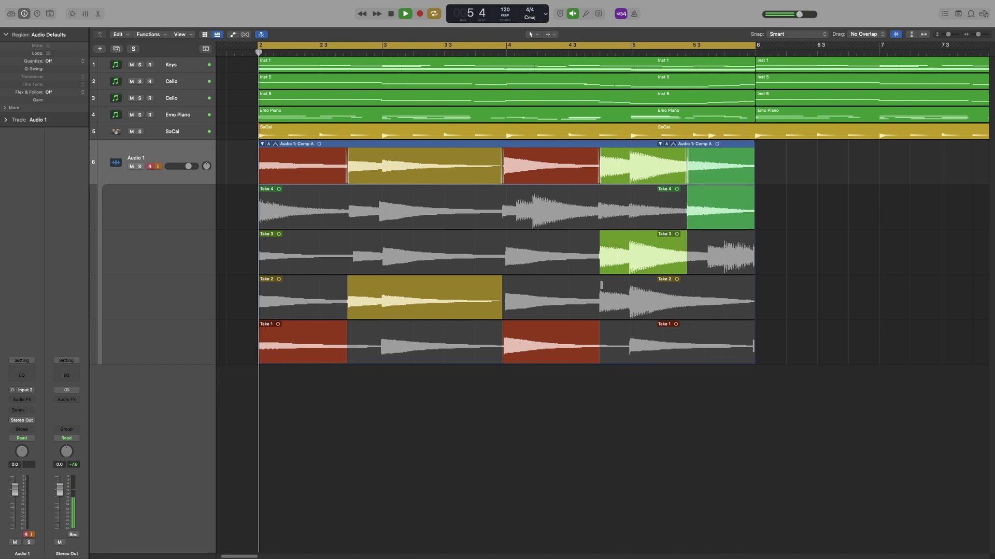
pyautogui.press('space')
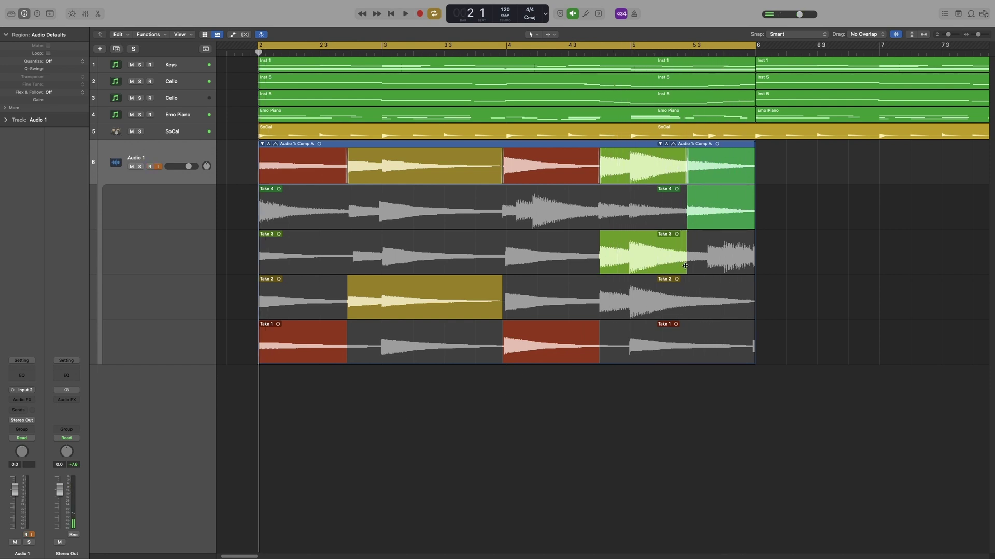
# Extend the Take 3 section over the Take 4 ending up to bar 6, and play back the comp.
pyautogui.moveTo(688, 266); pyautogui.dragTo(773, 273)
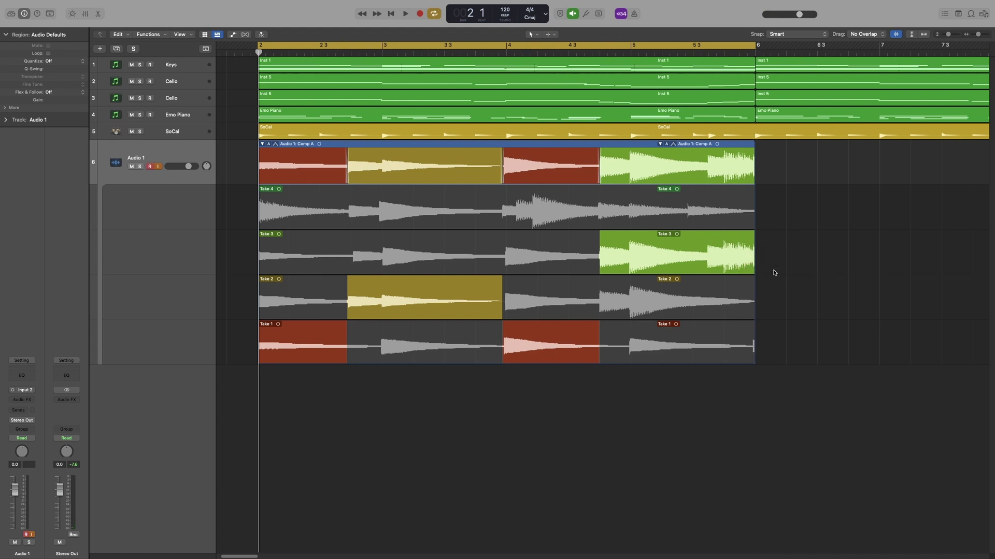
pyautogui.press('space')
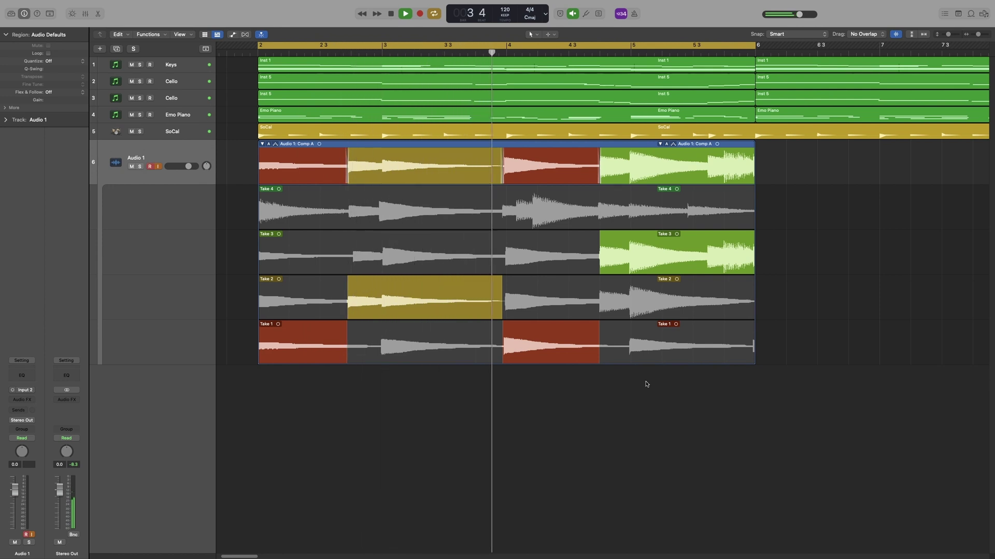
pyautogui.press('space')
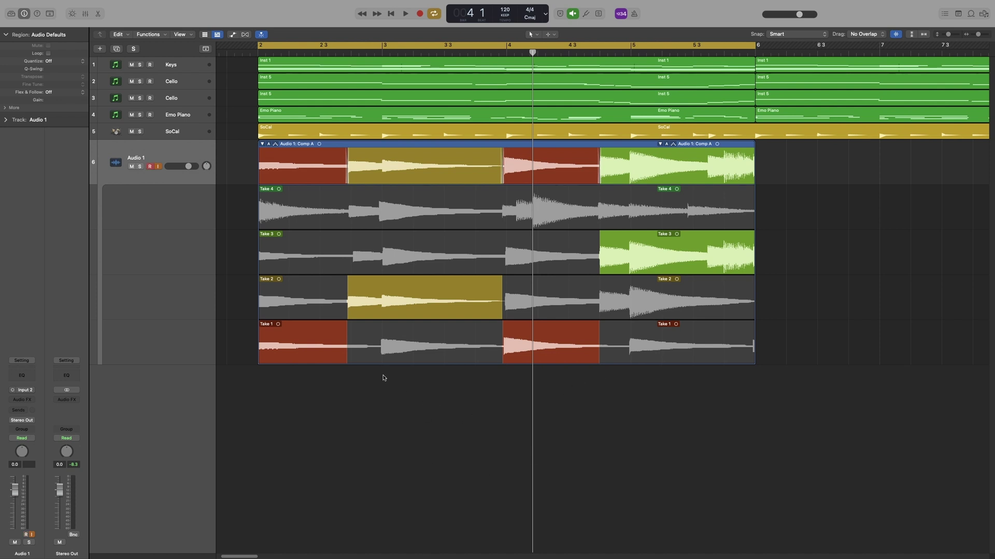
# Examine the Take 1 recording at sample level in the Audio File Editor, looking at its zero crossings, and close the editor.
pyautogui.doubleClick(348, 177)
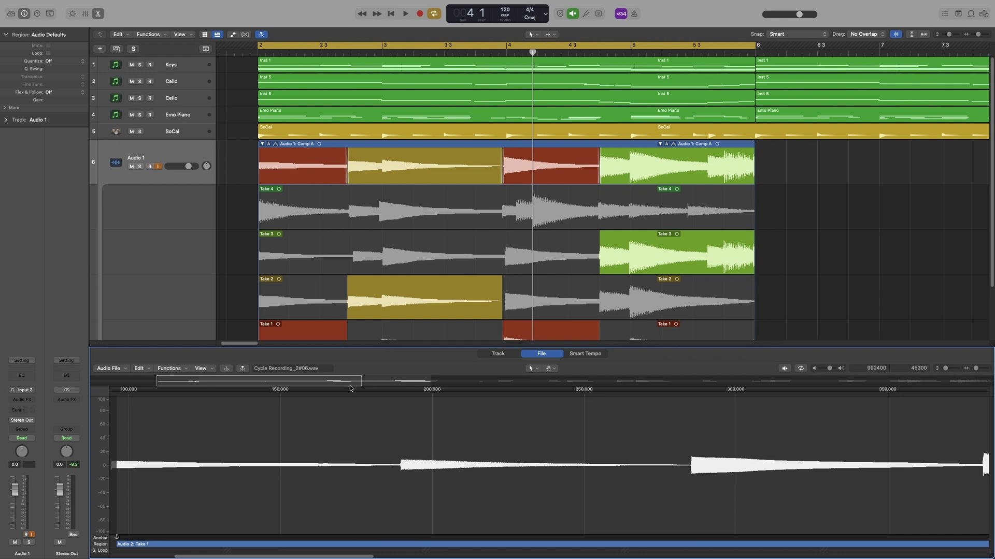
pyautogui.moveTo(975, 369); pyautogui.dragTo(953, 370)
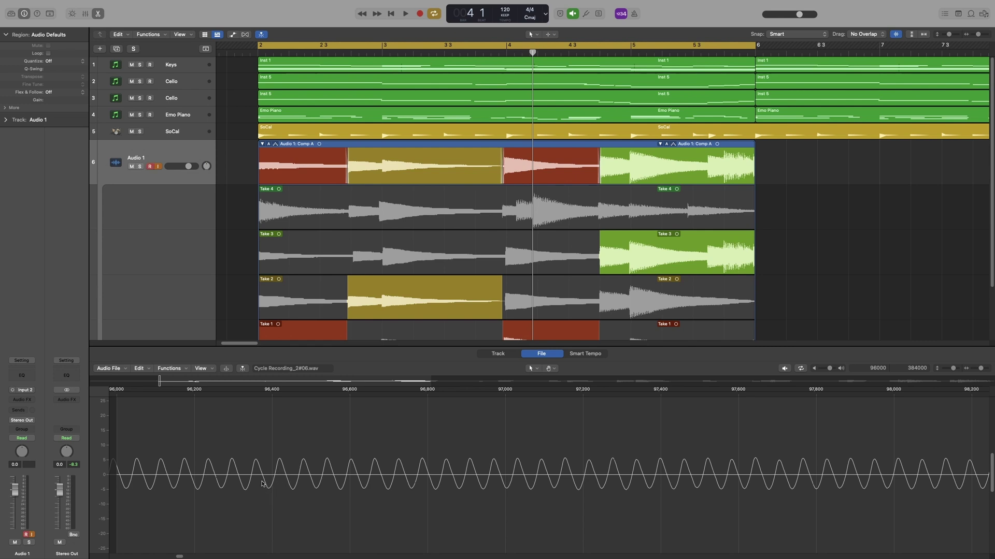
pyautogui.click(287, 478)
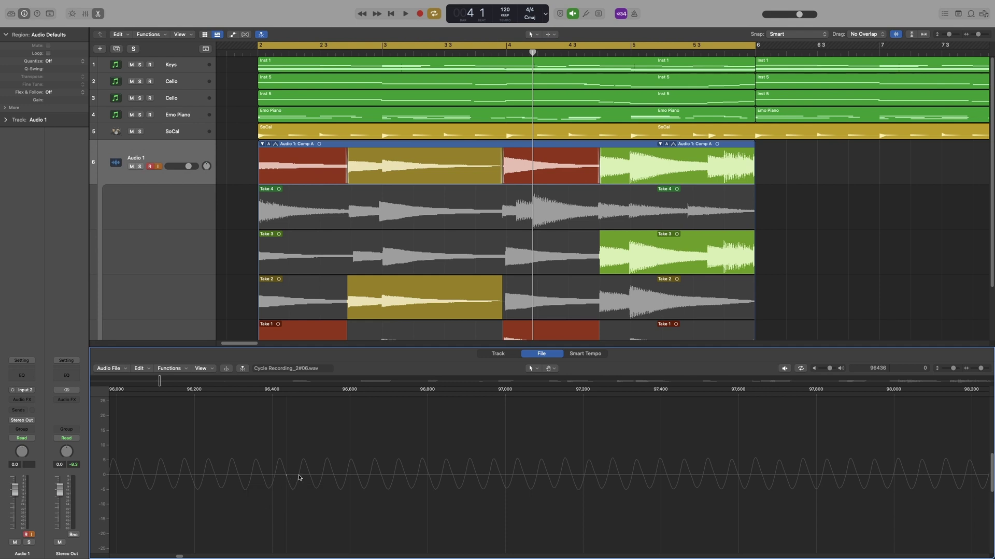
pyautogui.click(299, 477)
pyautogui.press('e')
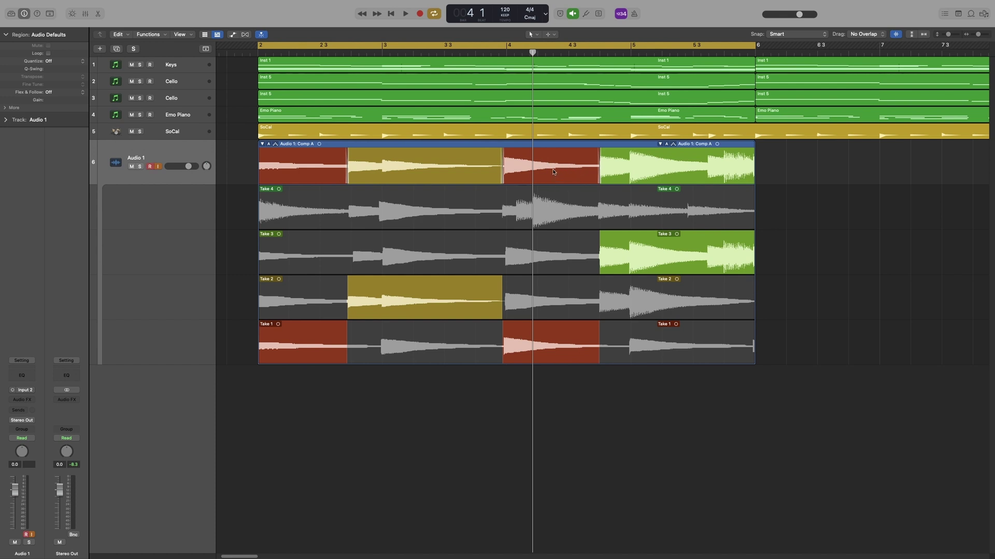
# Remove the Take 1 section beginning around bar 4 from the comp, play back the gap, and select that passage in Take 1 again.
pyautogui.click(539, 344)
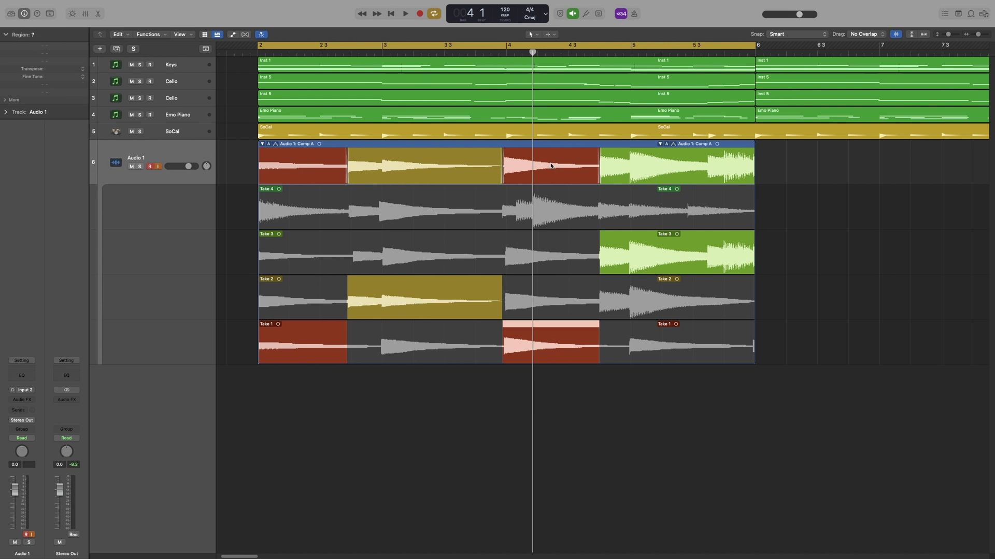
pyautogui.click(545, 347)
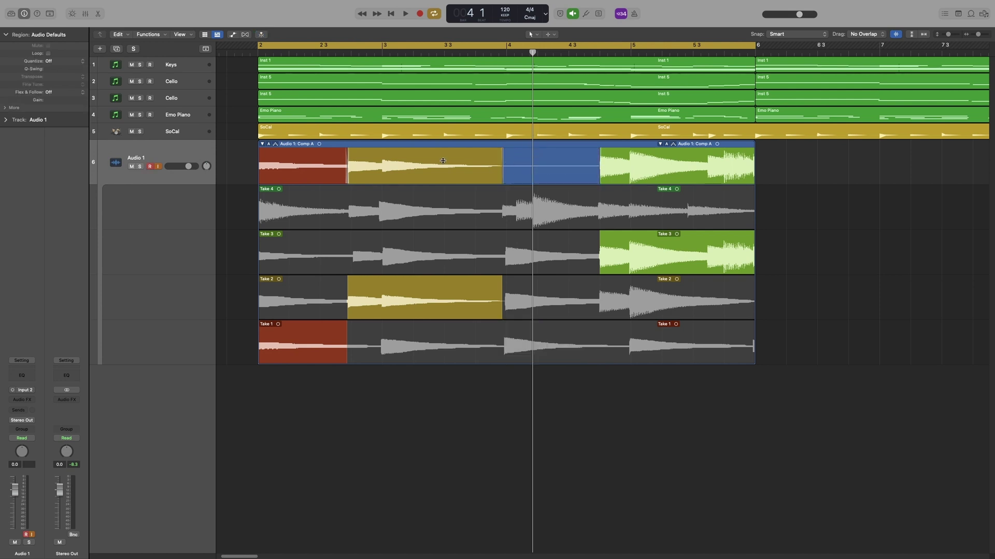
pyautogui.press('space')
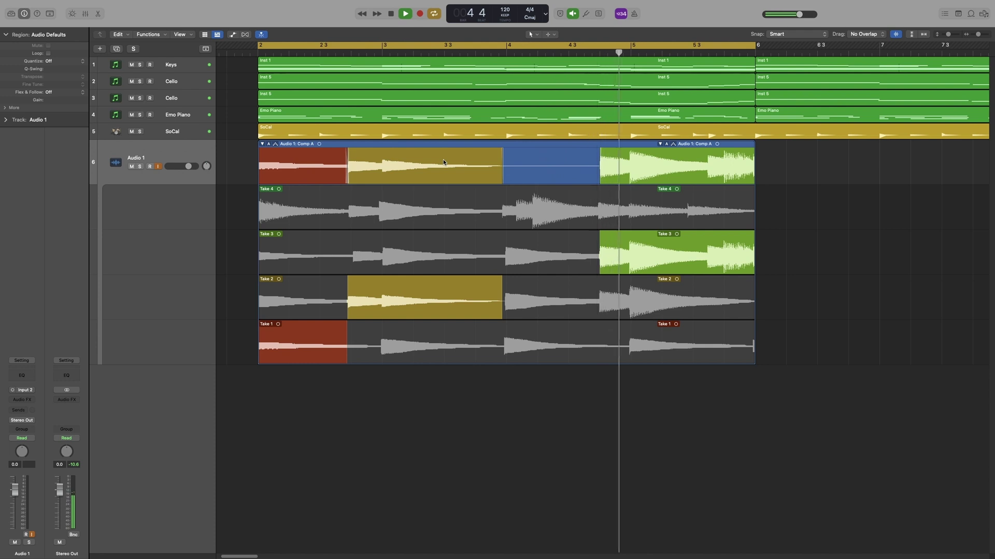
pyautogui.press('space')
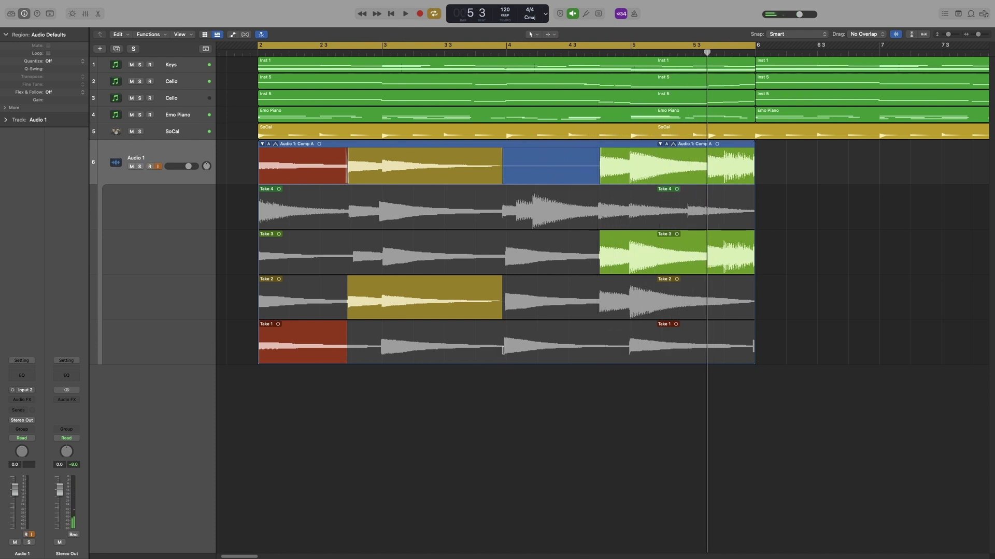
pyautogui.moveTo(502, 350); pyautogui.dragTo(598, 356)
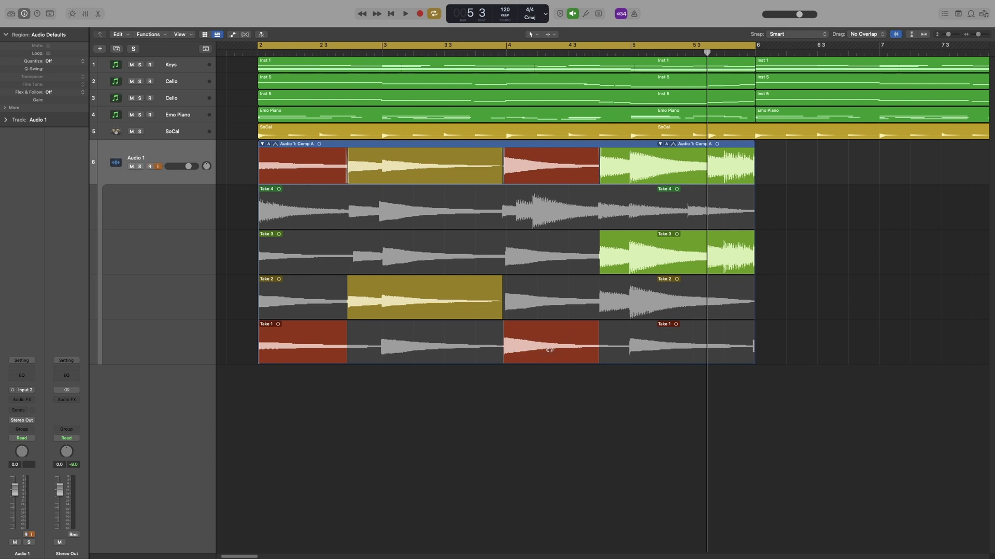
# Switch the comp section around bar 4 between Takes 2, 3 and 4, play back the Take 4 version, and return it to Take 1.
pyautogui.click(540, 292)
pyautogui.click(539, 254)
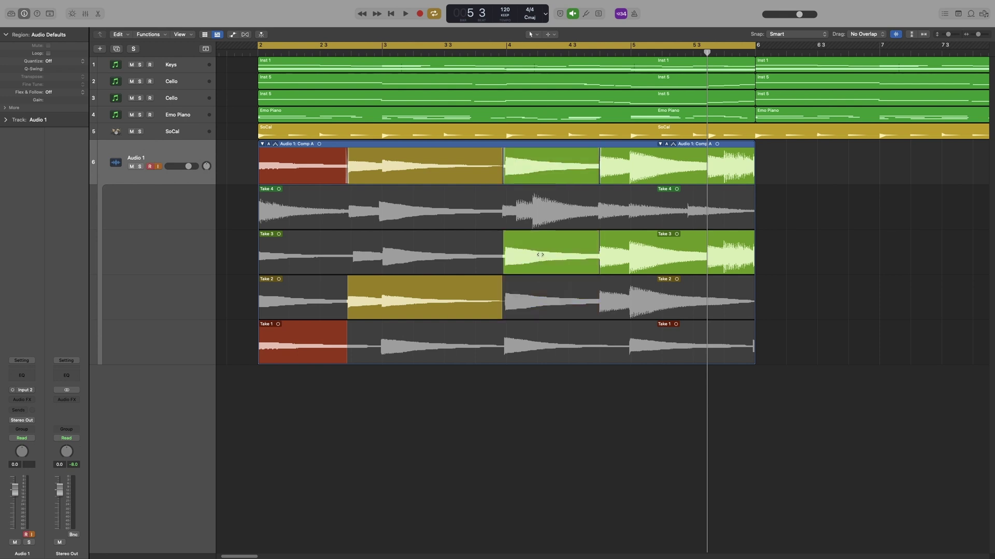
pyautogui.click(537, 215)
pyautogui.click(541, 262)
pyautogui.click(537, 215)
pyautogui.press('space')
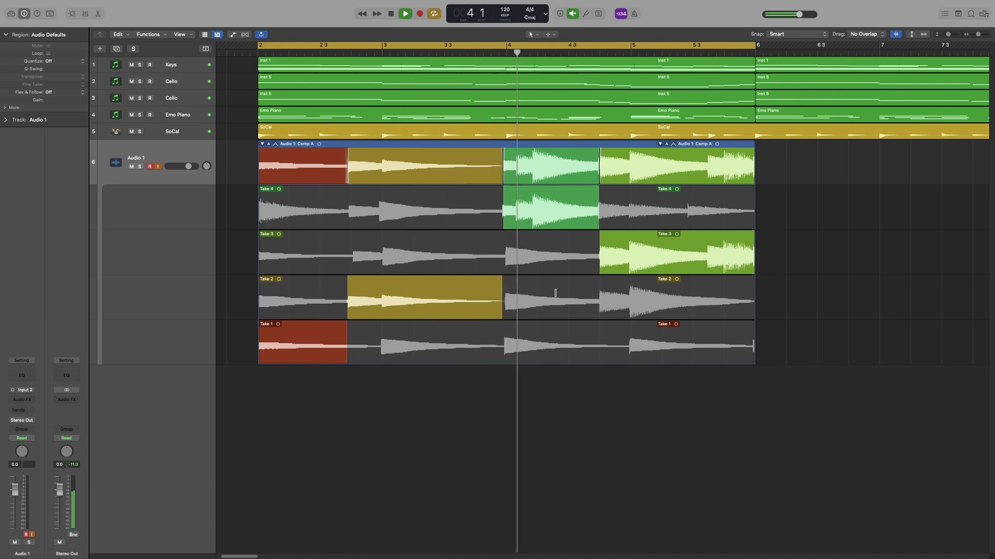
pyautogui.press('space')
pyautogui.click(512, 262)
pyautogui.click(541, 295)
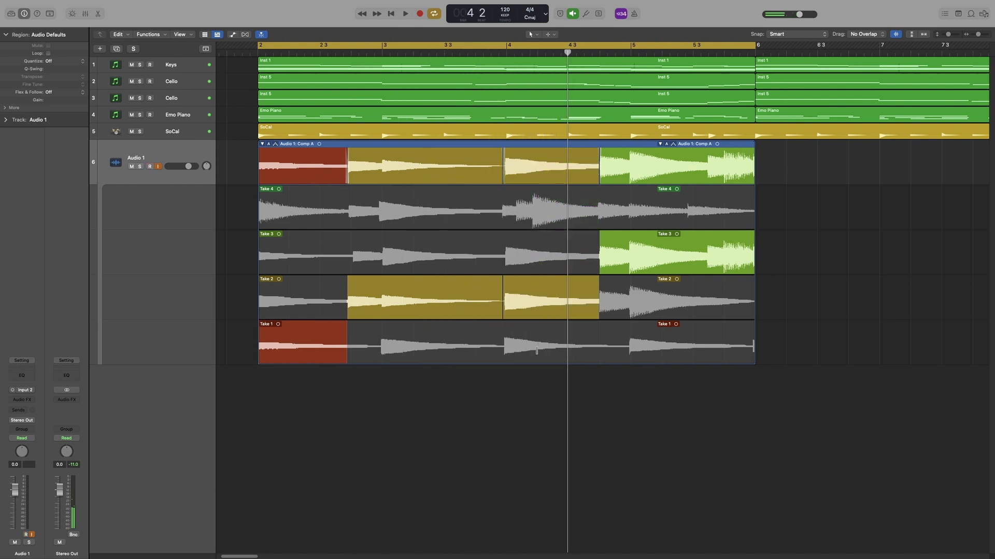
pyautogui.click(537, 351)
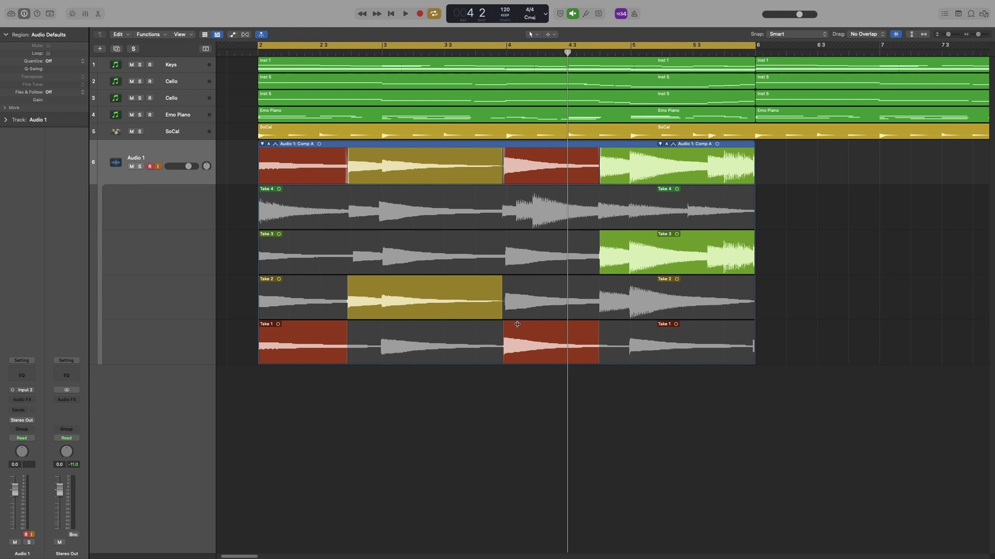
# Move the bar 4 comp section upward from Take 1 through the other takes, and bring it back down to Take 1.
pyautogui.hotkey('alt', 'shift', 'Up')
pyautogui.hotkey('alt', 'shift', 'Up')
pyautogui.hotkey('alt', 'shift', 'Up')
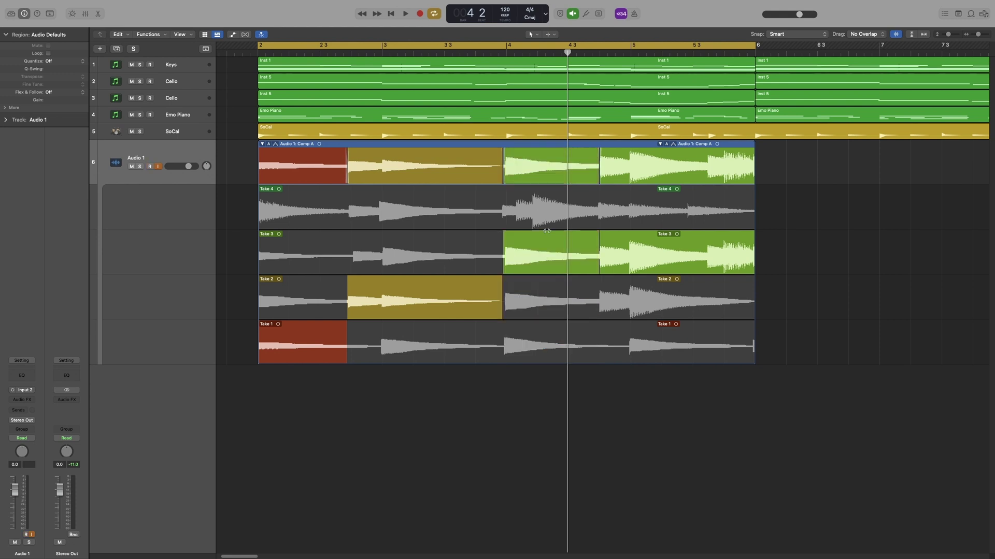
pyautogui.click(548, 278)
pyautogui.click(545, 354)
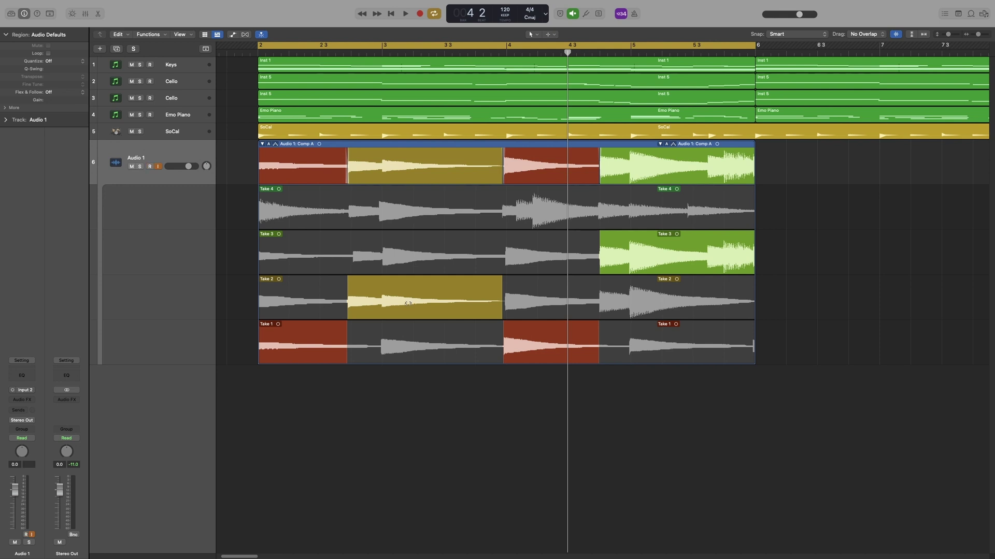
# Slide the Take 2 section across its neighbours and back, leaving Take 3 from bar 4 onward, and reselect Take 1 for the opening.
pyautogui.moveTo(408, 303)
pyautogui.mouseDown()
pyautogui.moveTo(524, 303)
pyautogui.moveTo(304, 316)
pyautogui.moveTo(470, 317)
pyautogui.moveTo(407, 319)
pyautogui.mouseUp()
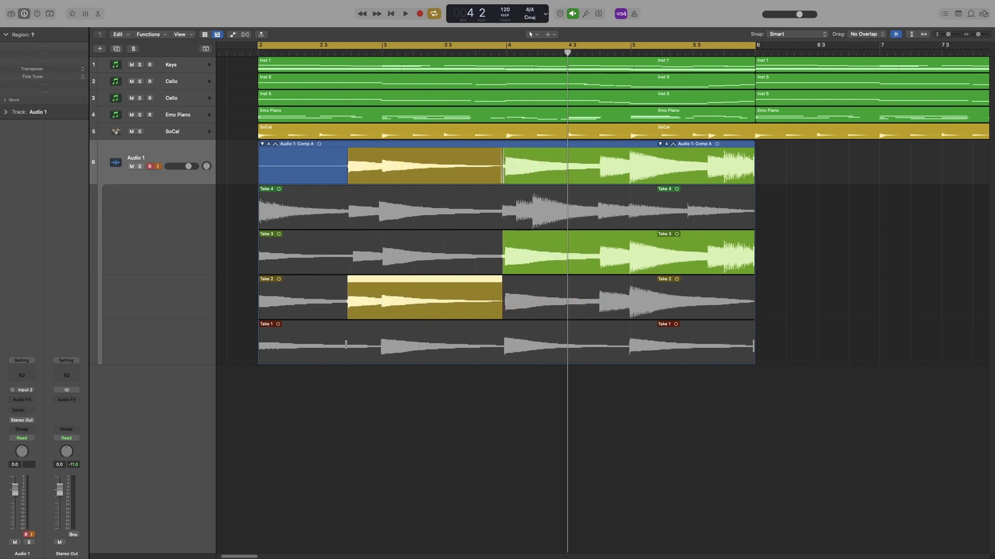
pyautogui.moveTo(345, 346); pyautogui.dragTo(232, 349)
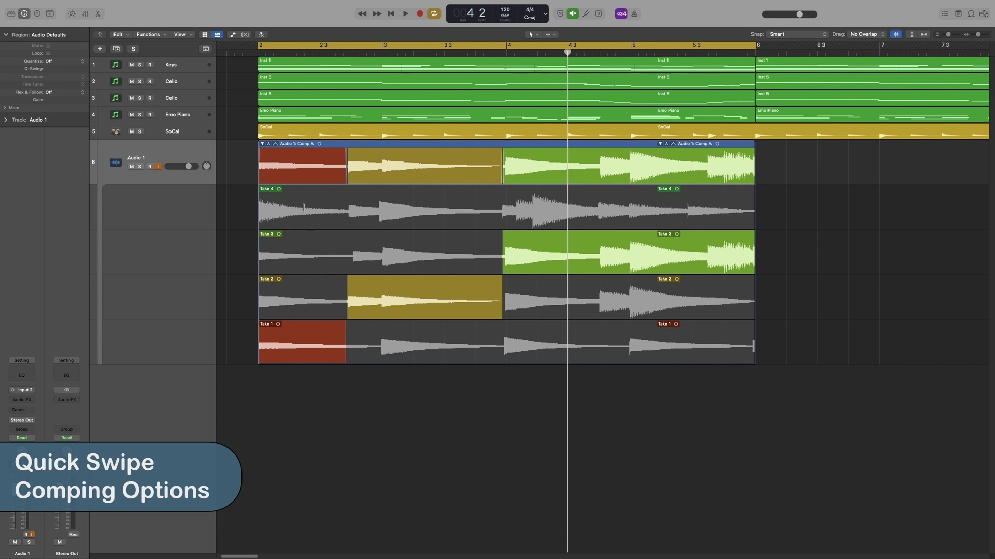
# Duplicate Comp A in the Audio 1 take folder, make Comp A active again, and rename it Original.
pyautogui.click(268, 144)
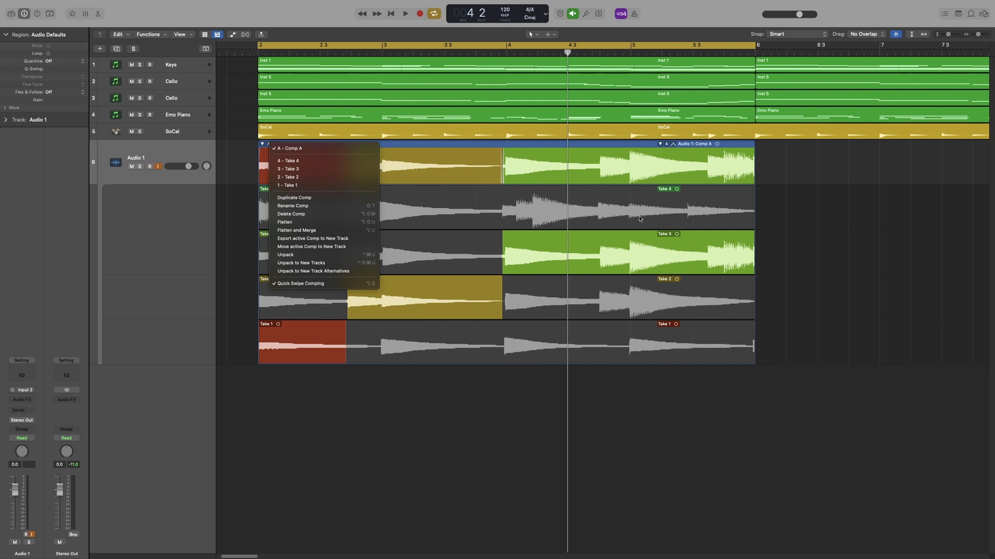
pyautogui.click(315, 198)
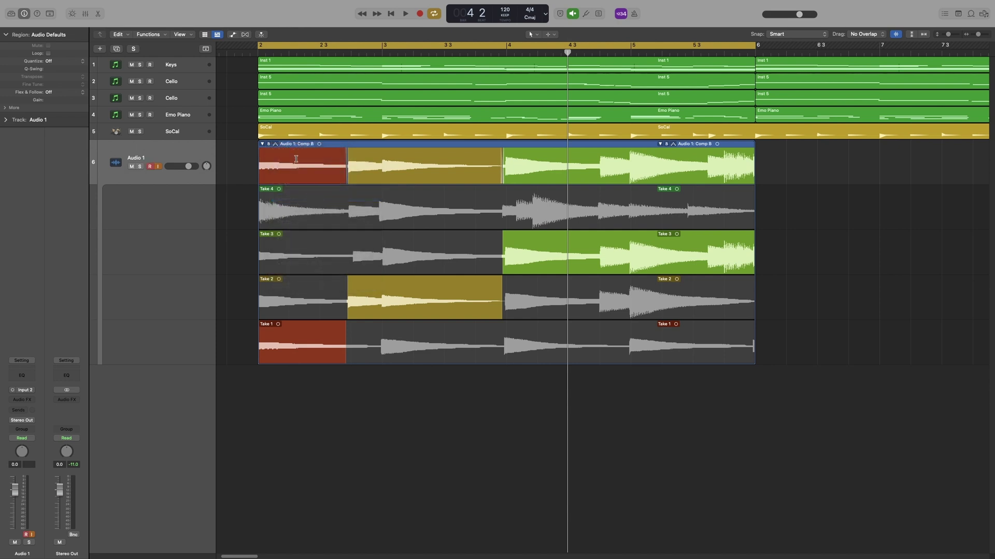
pyautogui.click(268, 144)
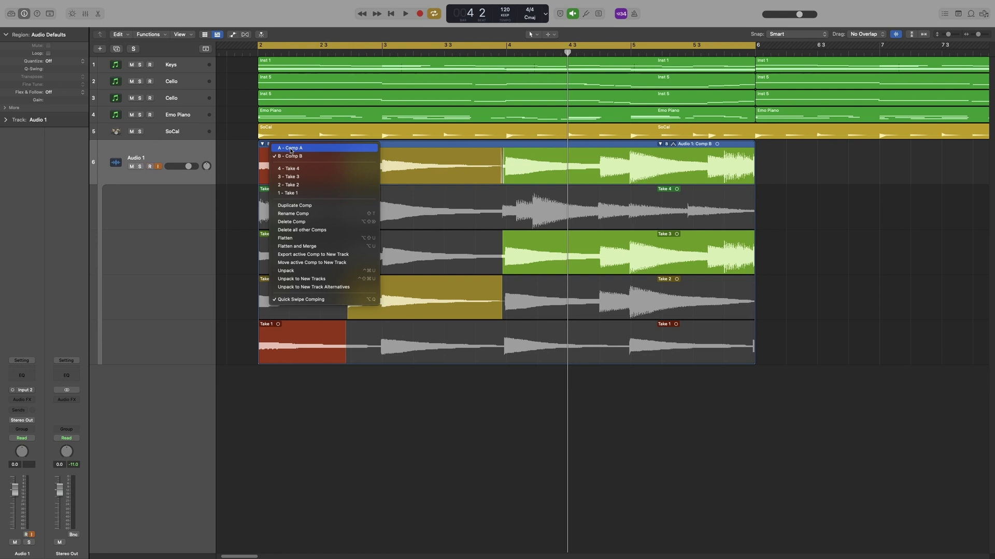
pyautogui.click(291, 149)
pyautogui.click(271, 146)
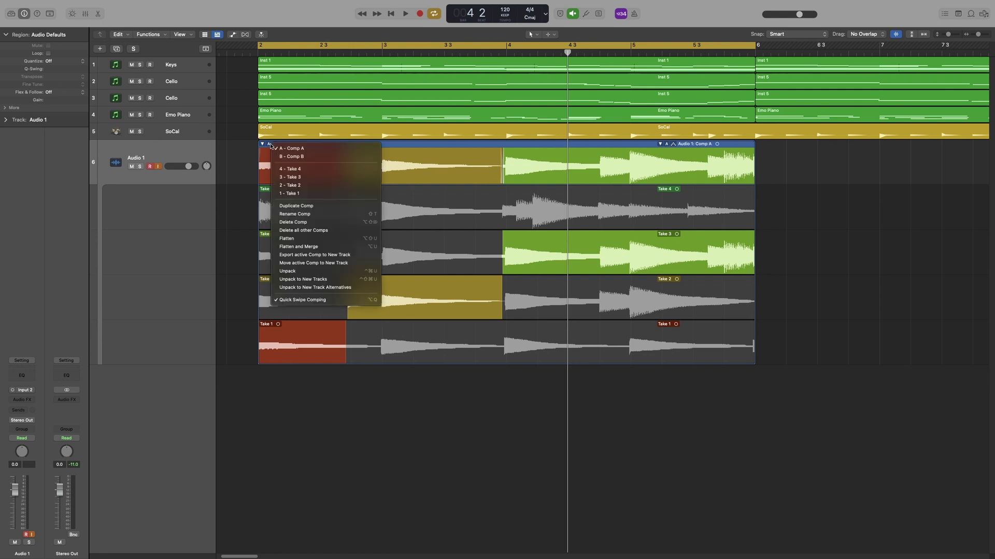
pyautogui.click(294, 214)
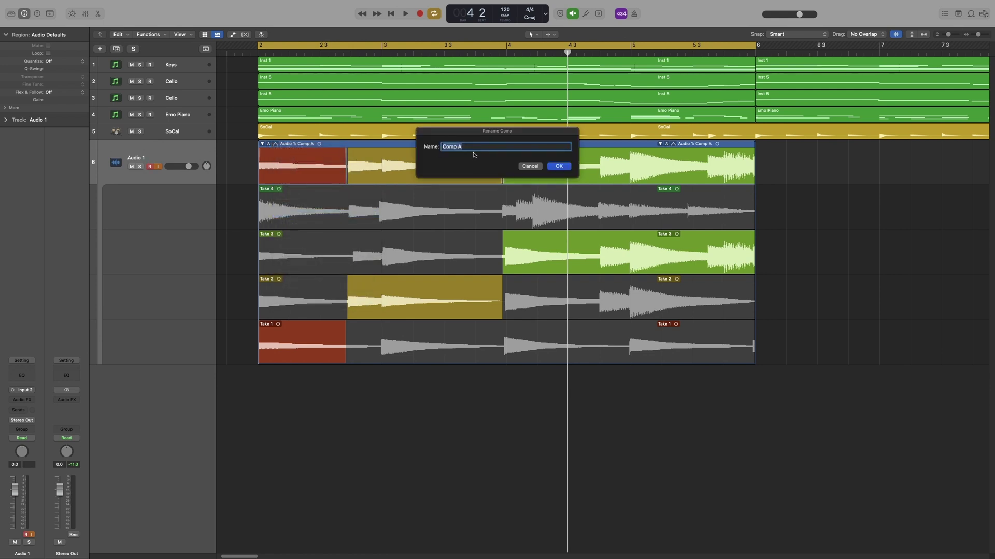
pyautogui.write('Original')
pyautogui.press('Return')
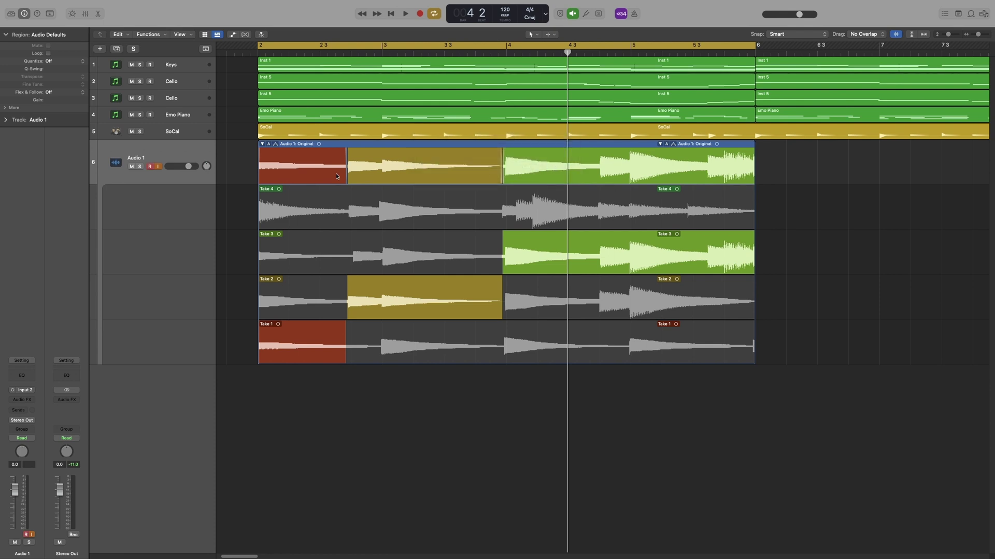
# Make Comp B active in the Audio 1 take folder and delete it, leaving the Original comp active.
pyautogui.click(275, 147)
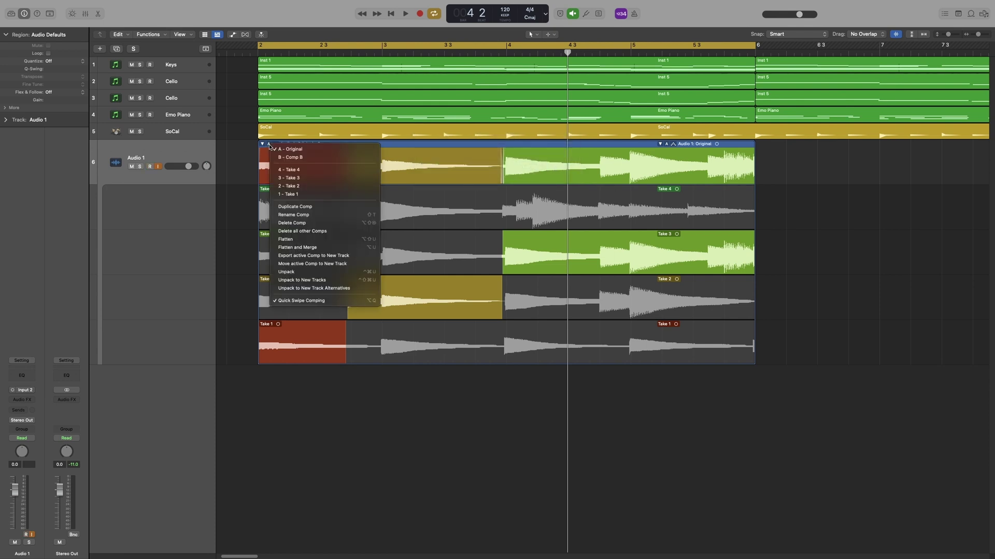
pyautogui.click(302, 158)
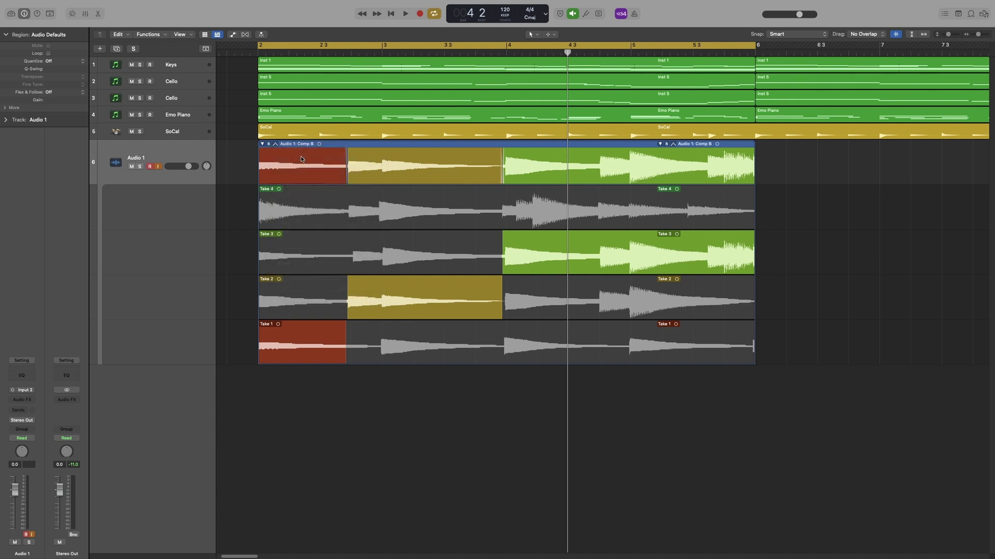
pyautogui.click(269, 144)
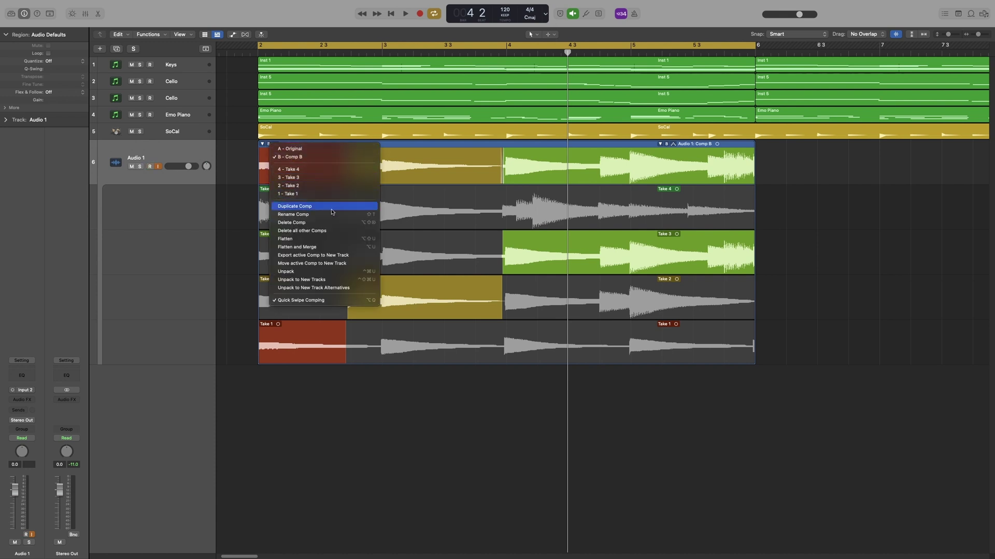
pyautogui.click(279, 148)
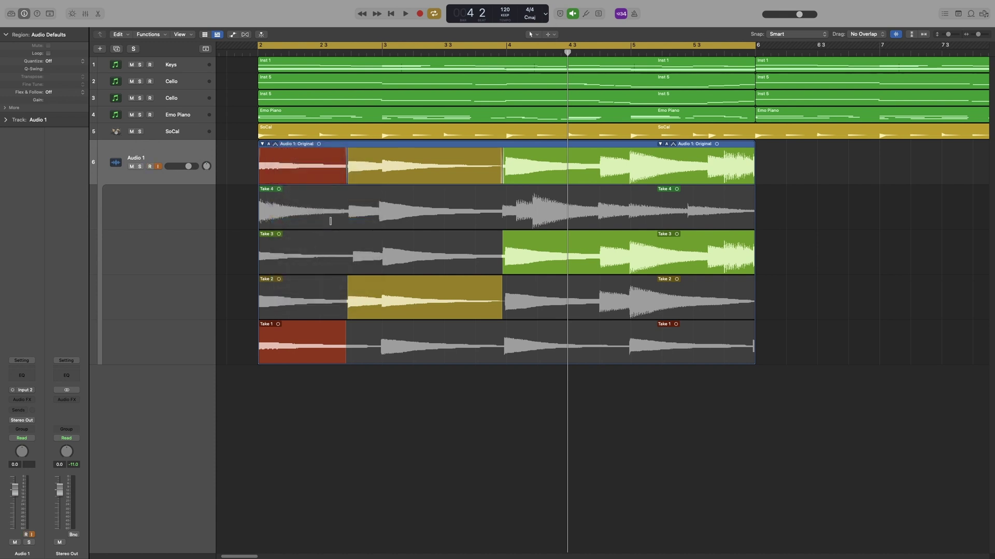
# Flatten the Original comp on Audio 1 into separate regions, and undo the flattening.
pyautogui.click(269, 144)
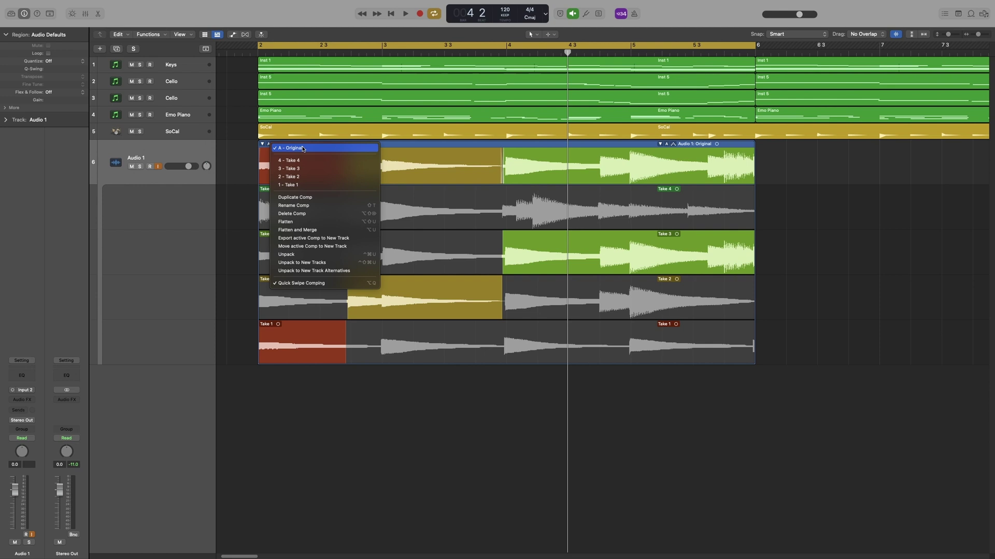
pyautogui.click(299, 223)
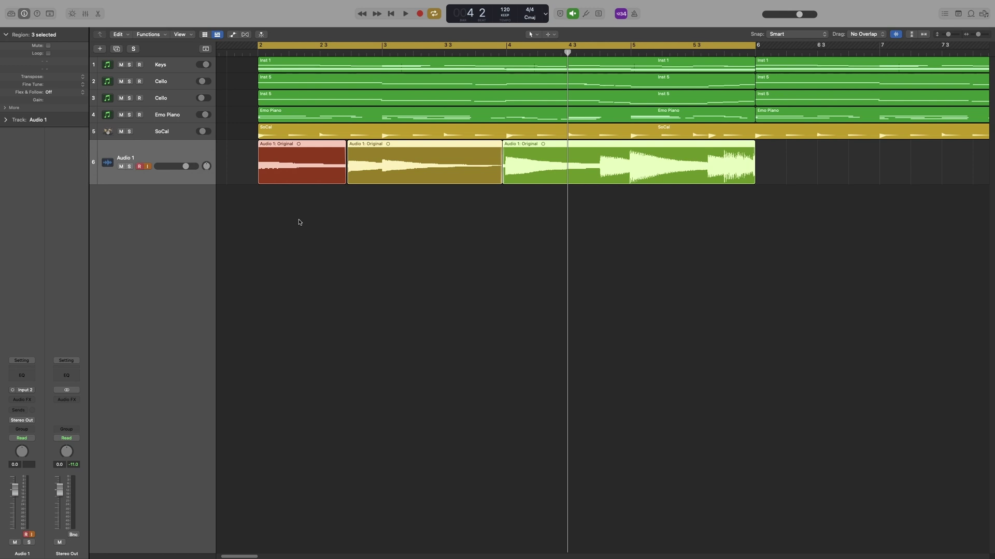
pyautogui.hotkey('ctrl', 'f')
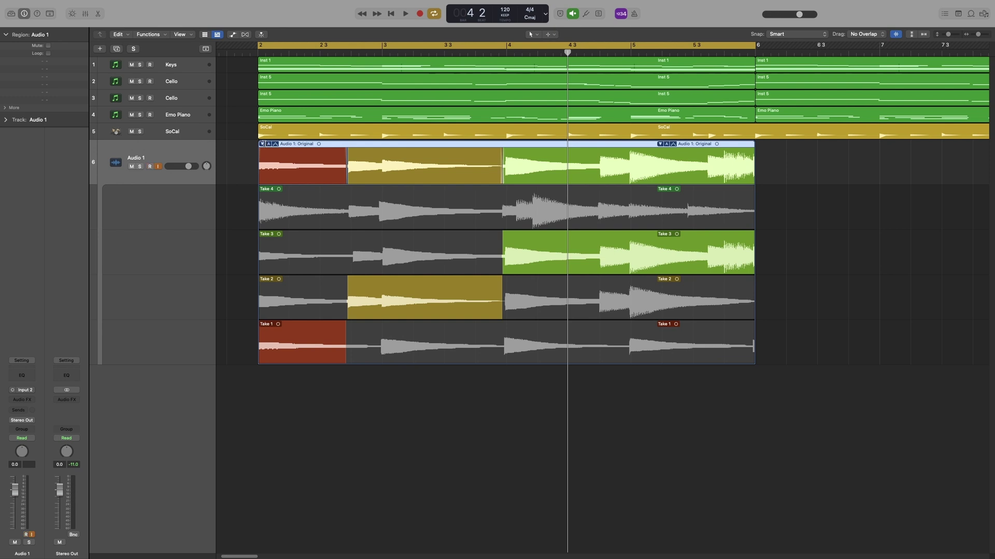
# Flatten and merge the Original comp into a single audio region, and undo back to the open take folder.
pyautogui.click(262, 144)
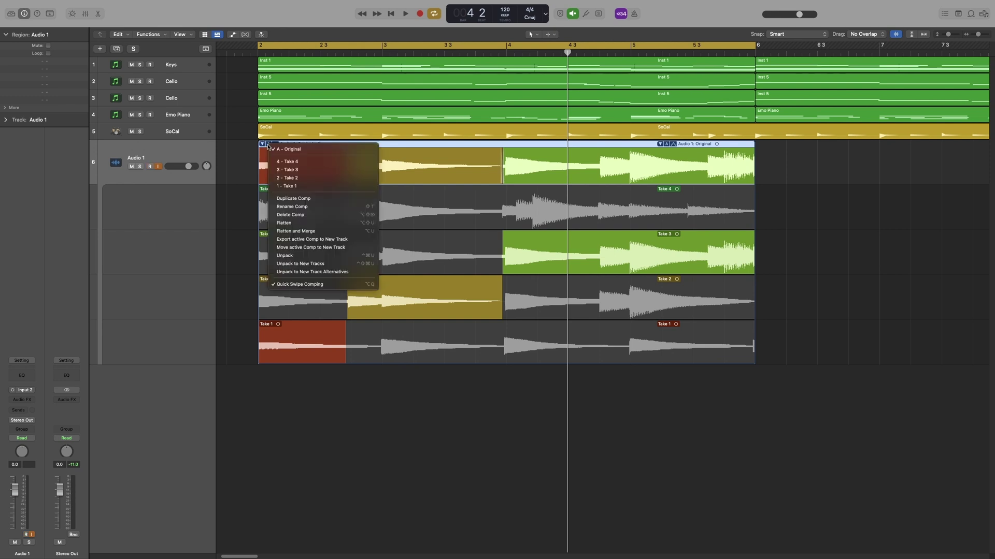
pyautogui.click(296, 231)
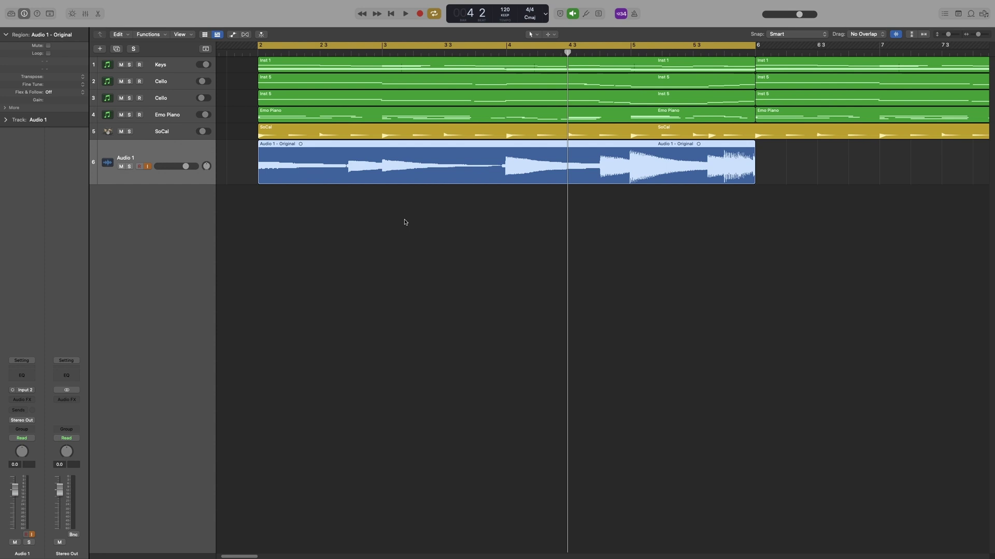
pyautogui.press('super+z')
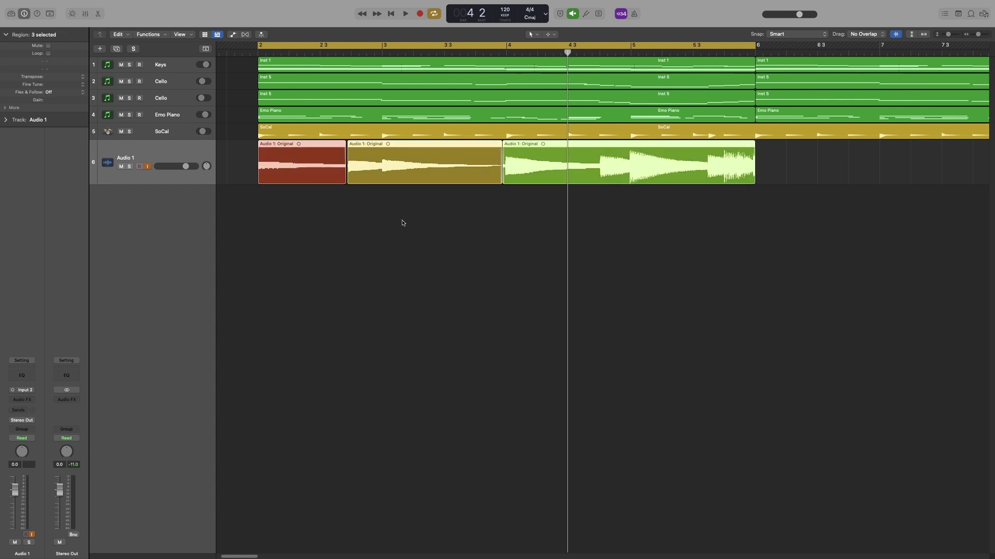
pyautogui.doubleClick(271, 157)
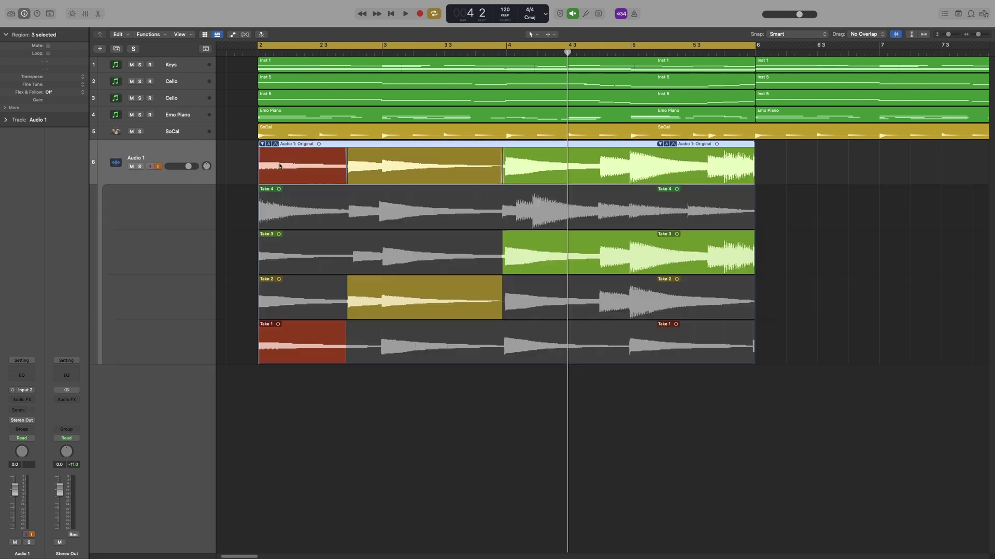
# Move the active Original comp out of the take folder to a new track, and undo the move.
pyautogui.click(269, 145)
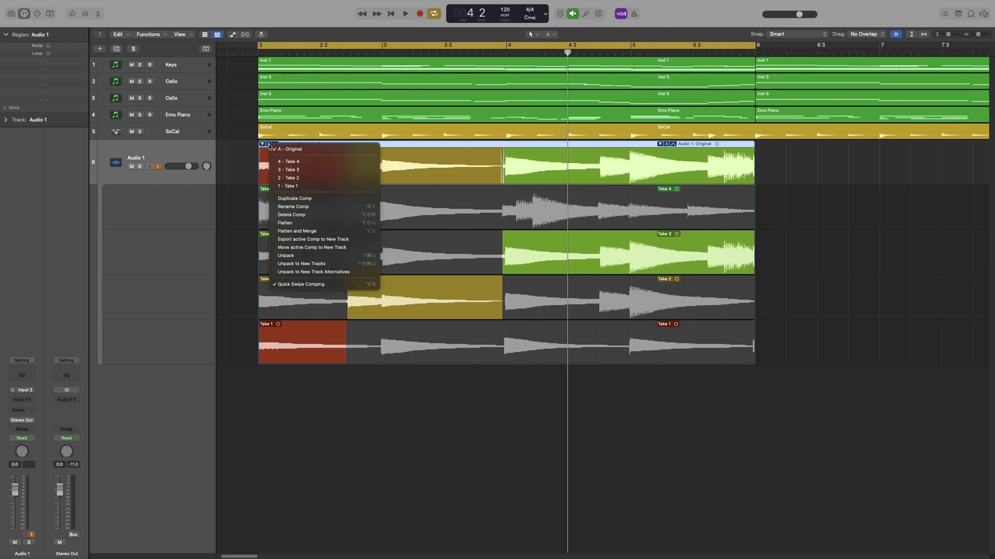
pyautogui.click(344, 240)
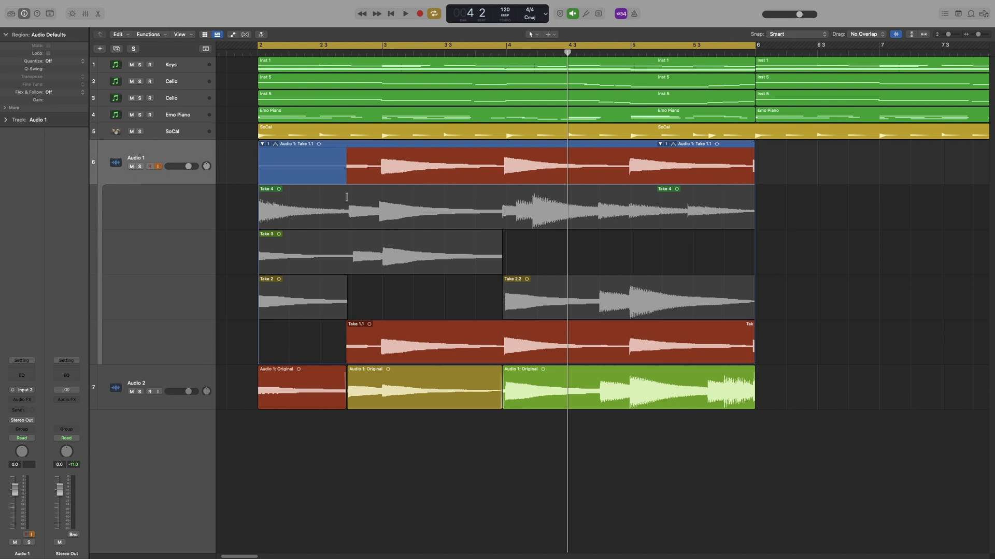
pyautogui.press('super+z')
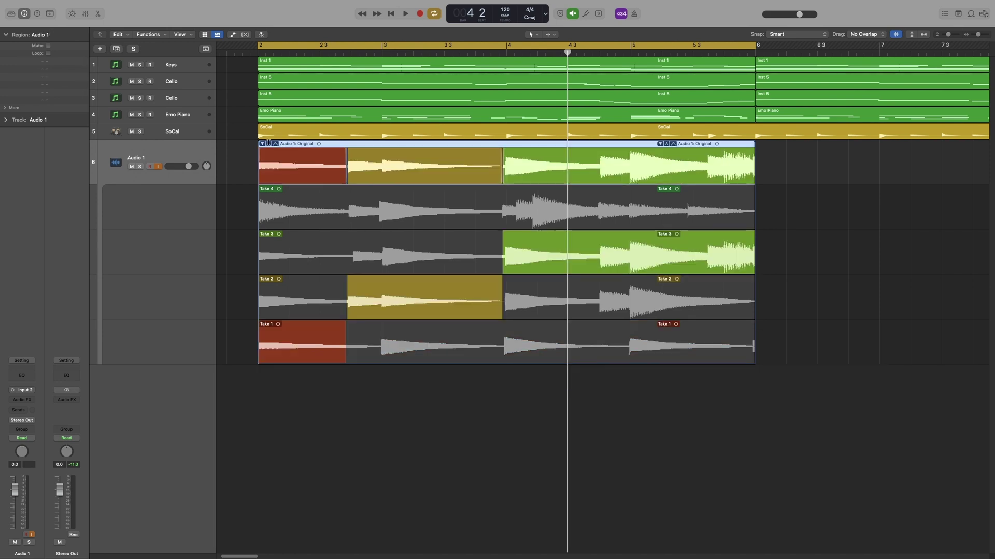
# Export the active Original comp to a new track, compare it with the Audio 1 take folder, and undo the export.
pyautogui.click(262, 143)
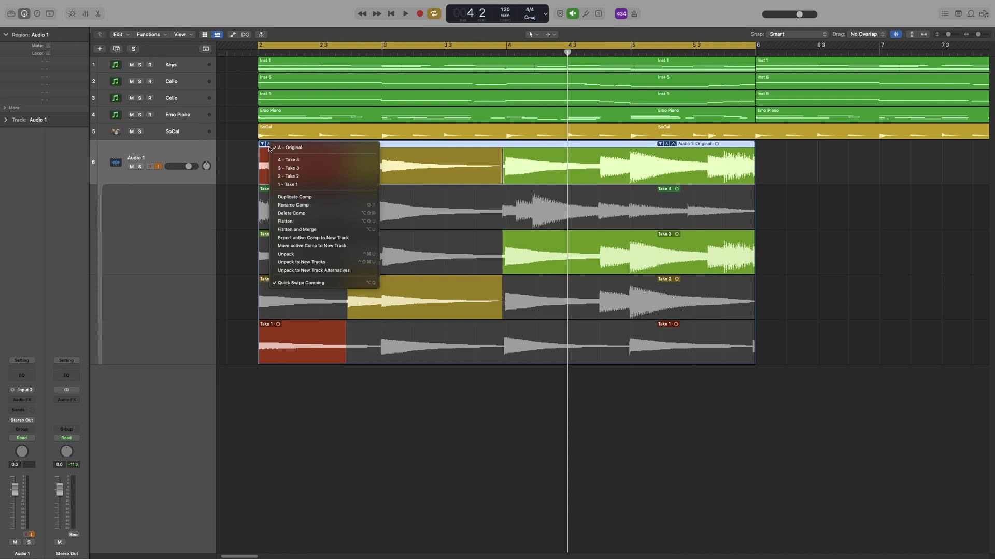
pyautogui.click(317, 238)
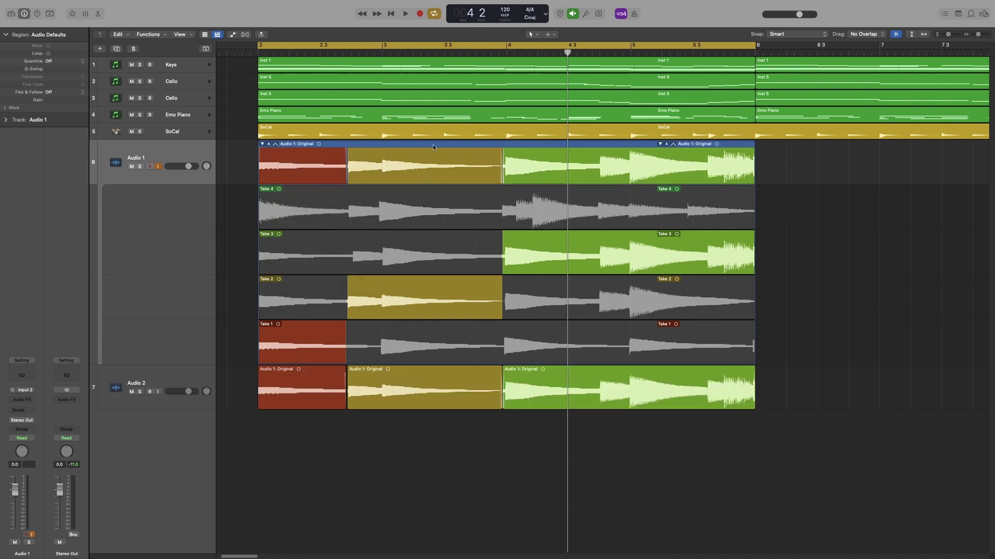
pyautogui.click(145, 380)
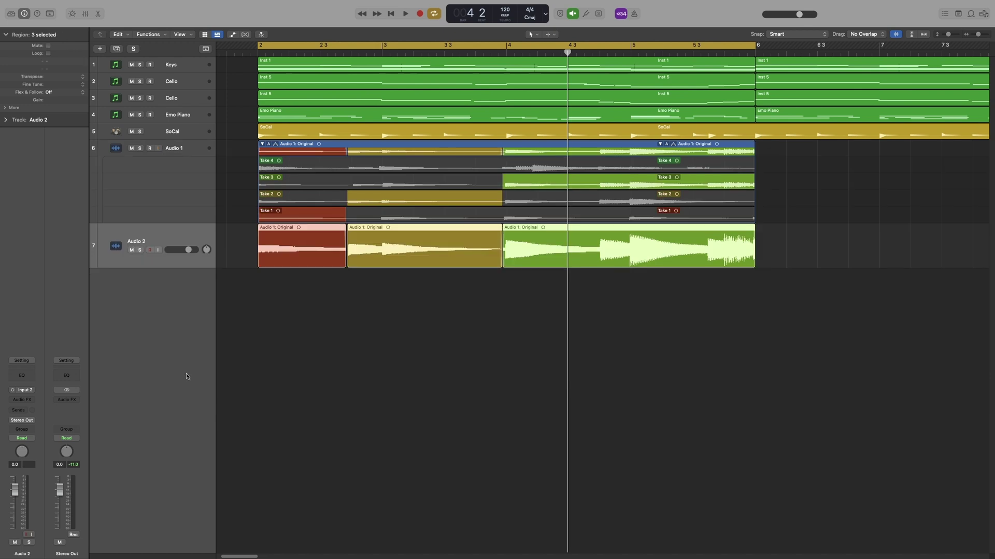
pyautogui.click(181, 146)
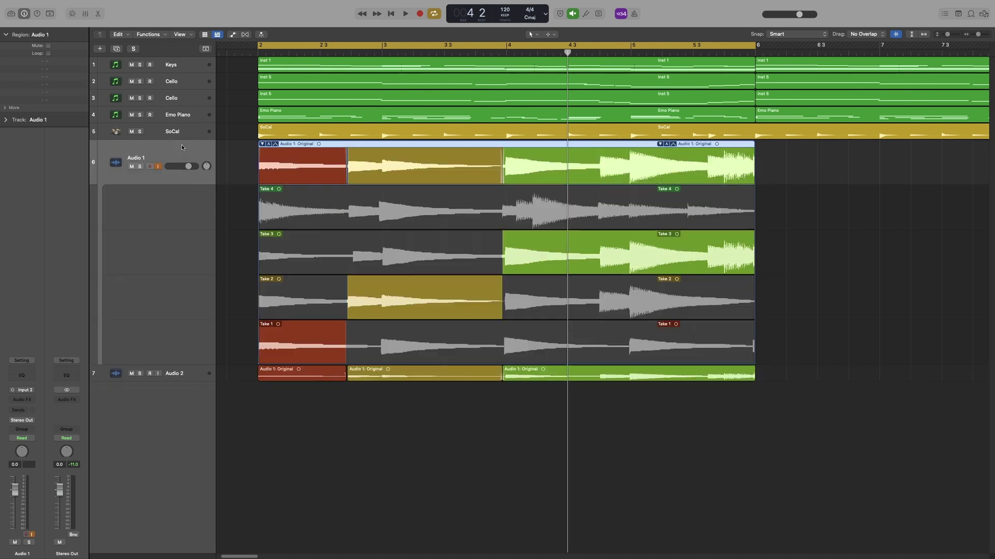
pyautogui.press('super+z')
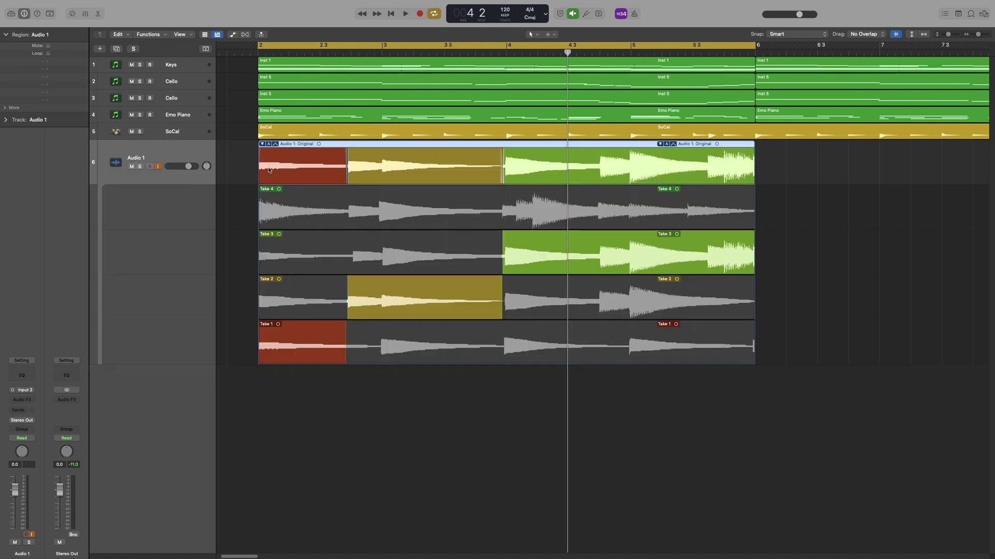
# Unpack the Audio 1 take folder, expand the track details, and select the unpacked take tracks to check their channel assignment.
pyautogui.click(267, 145)
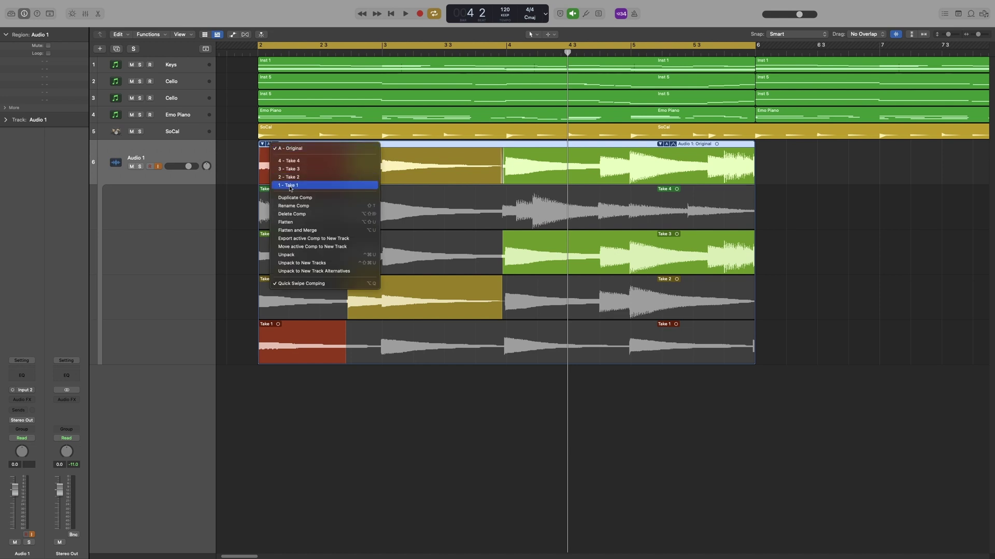
pyautogui.click(315, 254)
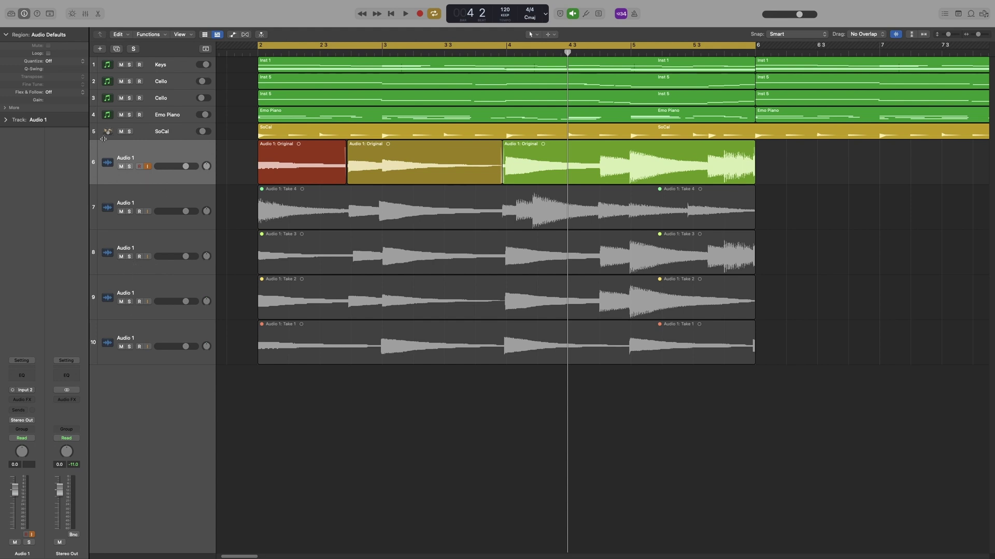
pyautogui.click(5, 121)
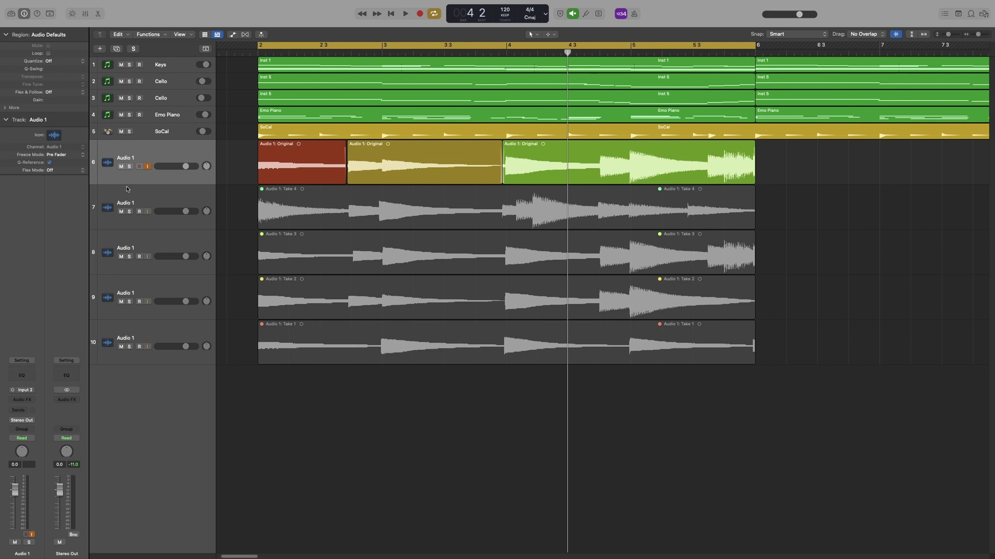
pyautogui.press('Down')
pyautogui.click(161, 211)
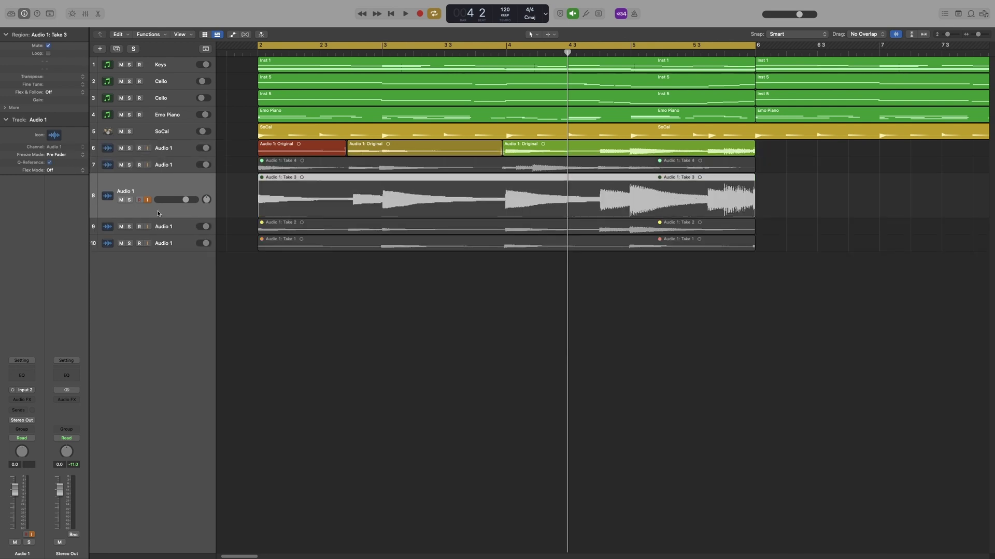
pyautogui.click(163, 222)
pyautogui.click(176, 245)
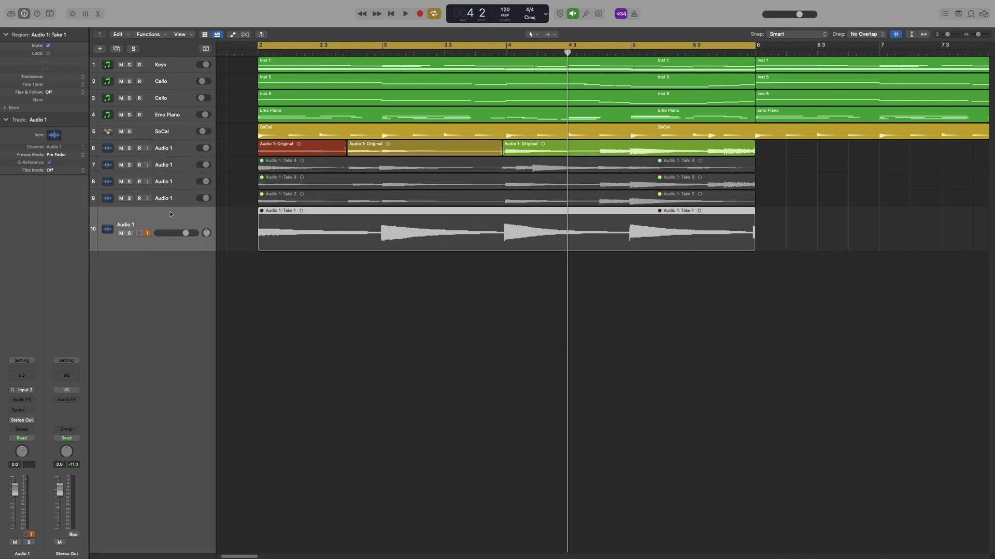
# Show the mixer, check which channel strip the unpacked take tracks share, and undo the unpacking.
pyautogui.press('x')
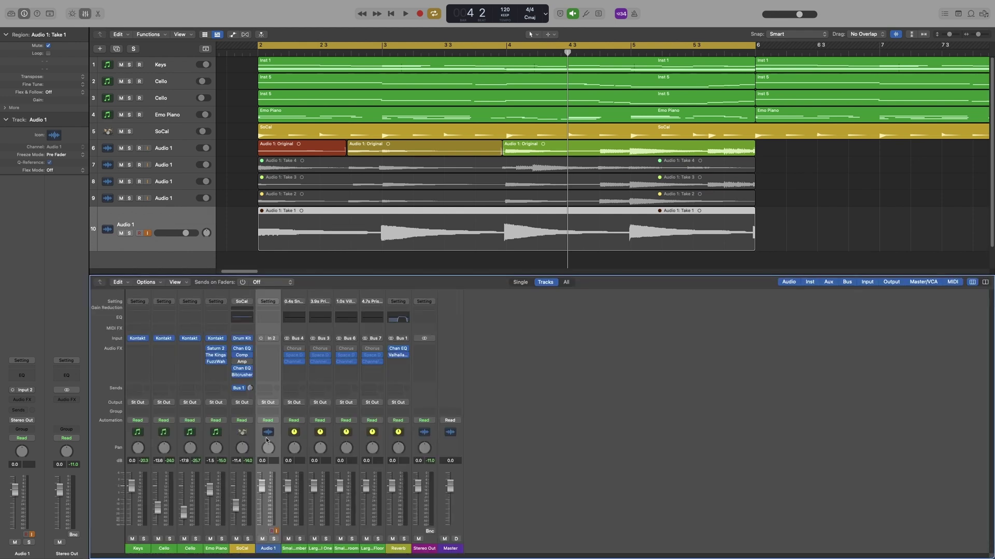
pyautogui.click(169, 182)
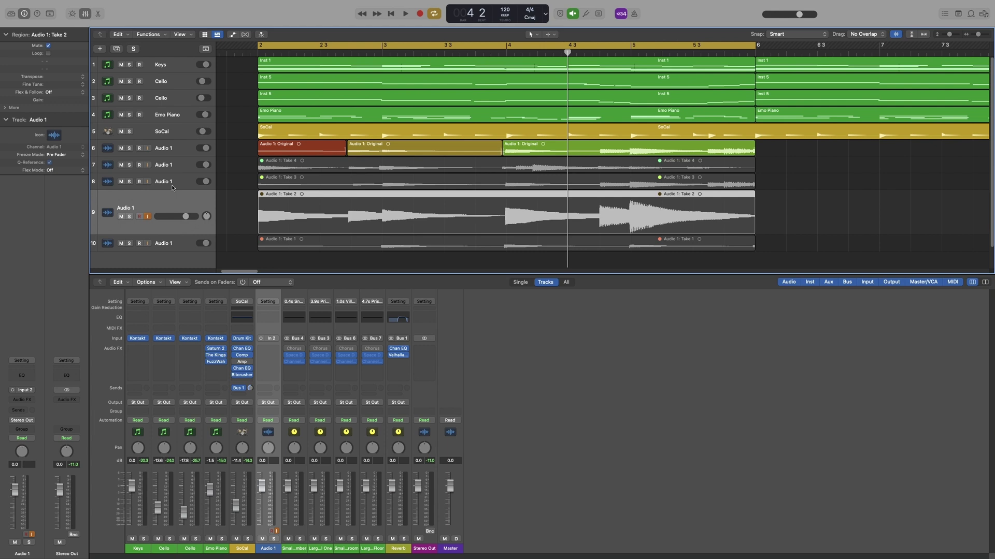
pyautogui.click(168, 151)
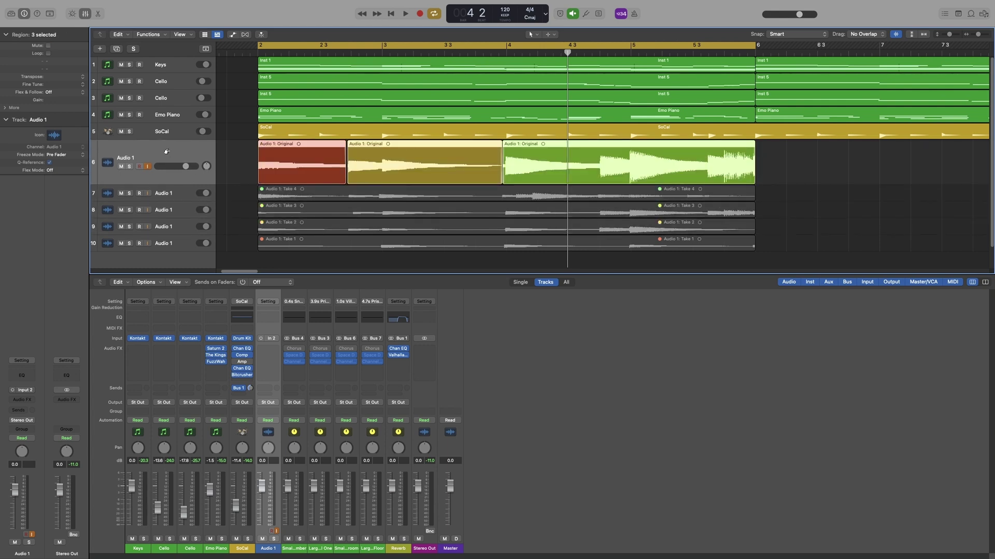
pyautogui.press('ctrl+super+f')
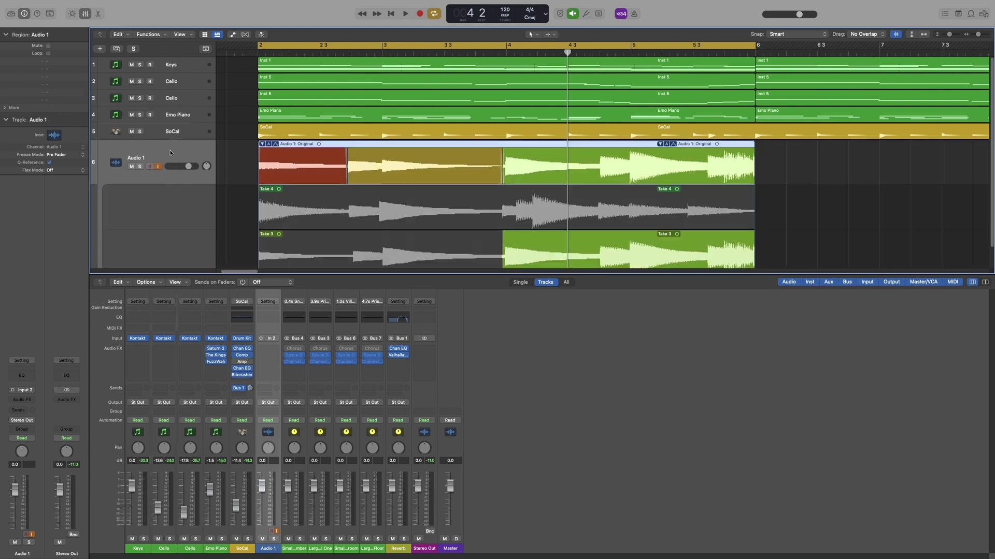
# Unpack the Audio 1 take folder to new tracks, check their separate channel strips, and hide the mixer.
pyautogui.click(269, 145)
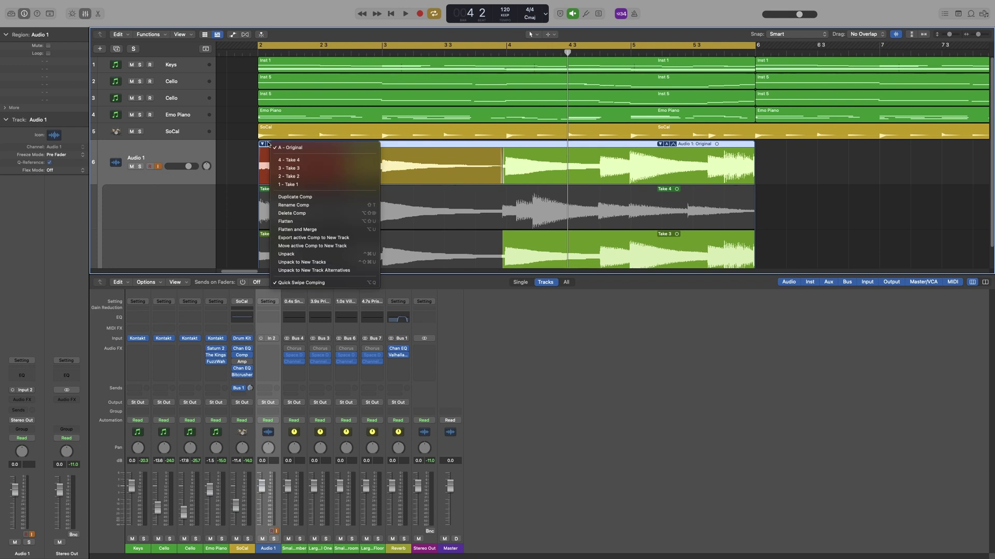
pyautogui.click(311, 263)
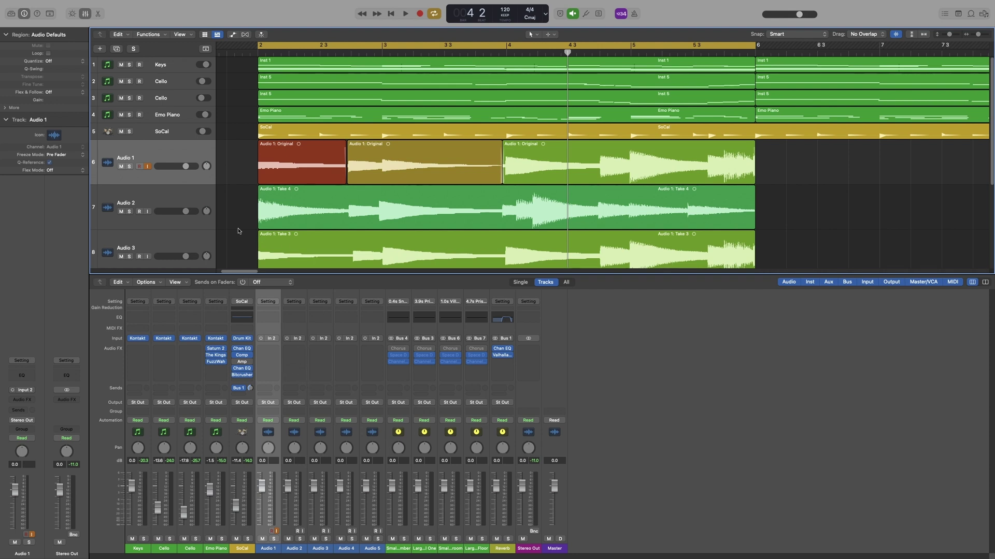
pyautogui.press('x')
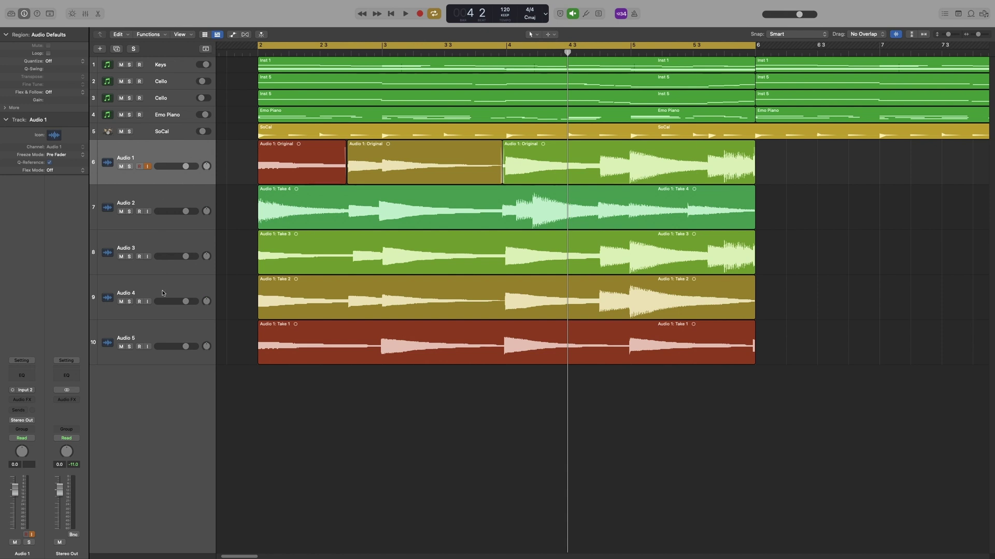
# Select the unpacked regions across the Audio 1 to Audio 5 tracks and pack them into a take folder.
pyautogui.rightClick(163, 331)
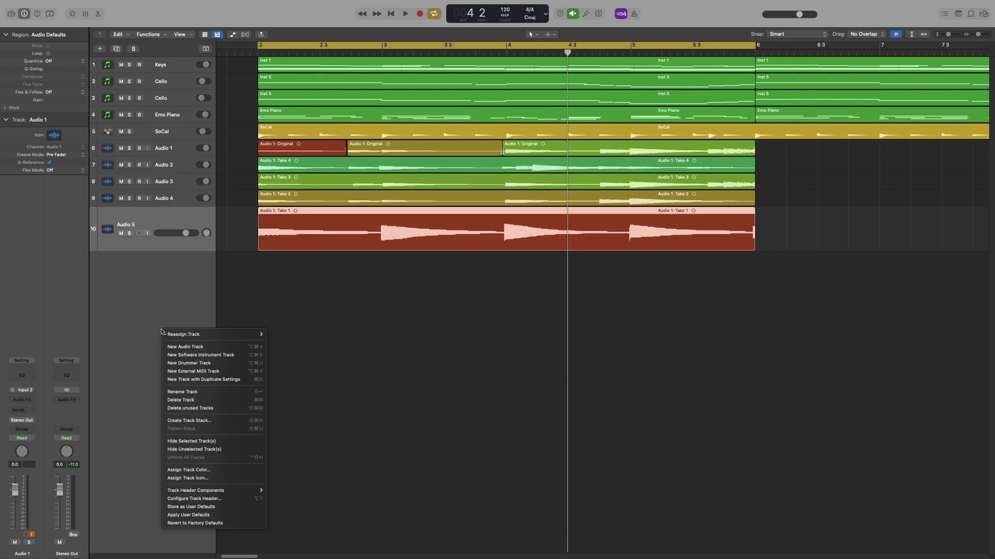
pyautogui.click(168, 148)
pyautogui.keyDown('shift'); pyautogui.click(170, 149); pyautogui.keyUp('shift')
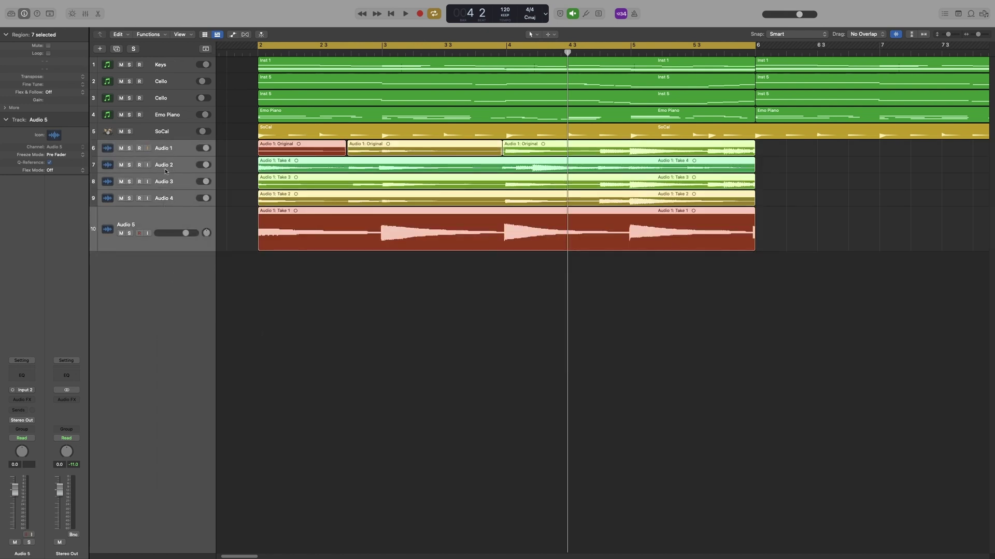
pyautogui.rightClick(393, 166)
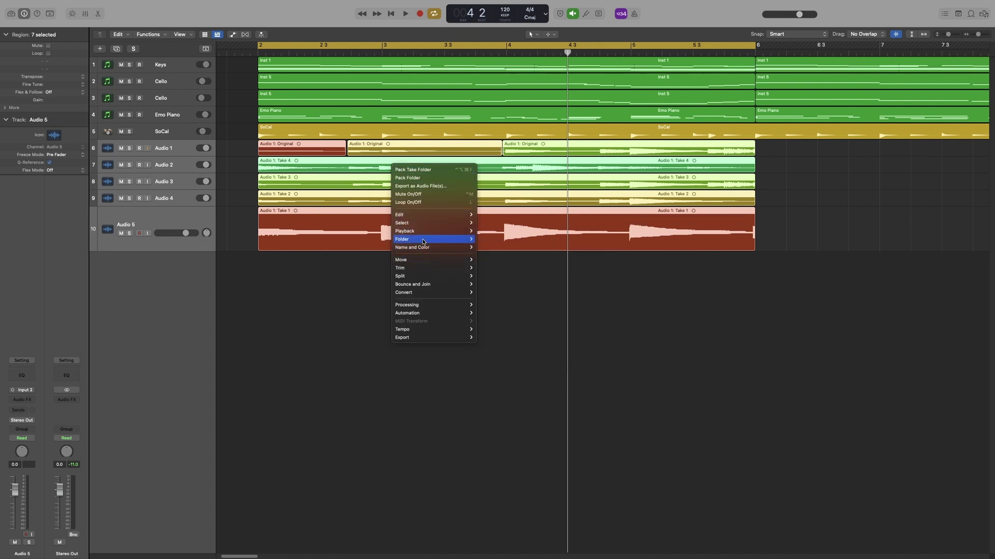
pyautogui.moveTo(423, 241)
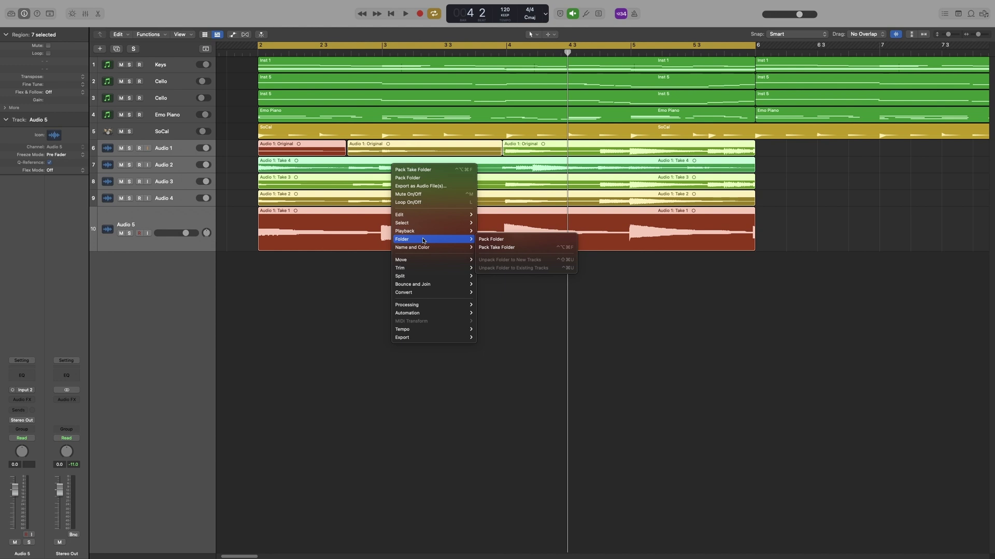
pyautogui.click(496, 248)
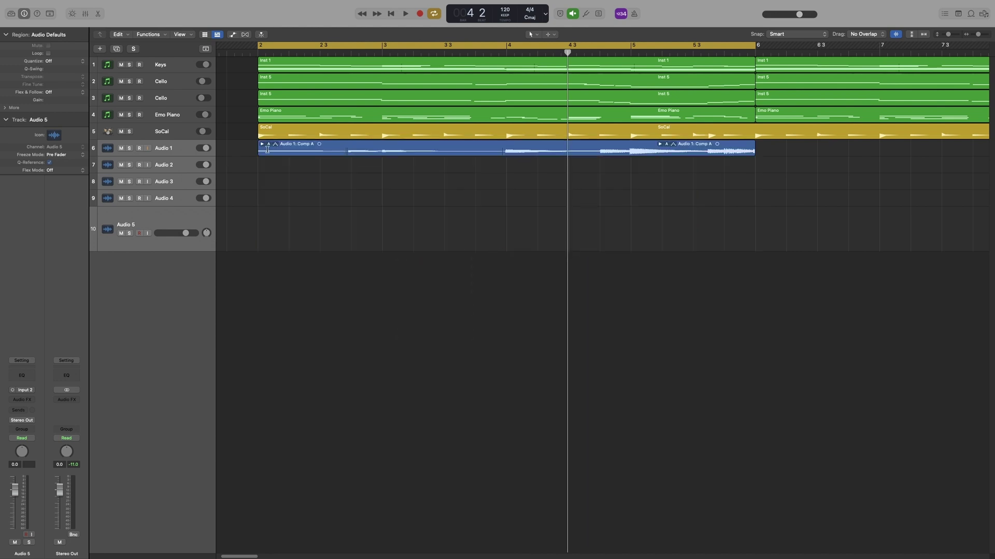
# Delete the empty Audio 2 to Audio 5 tracks and expand the packed take folder on Audio 1.
pyautogui.click(262, 144)
pyautogui.click(262, 145)
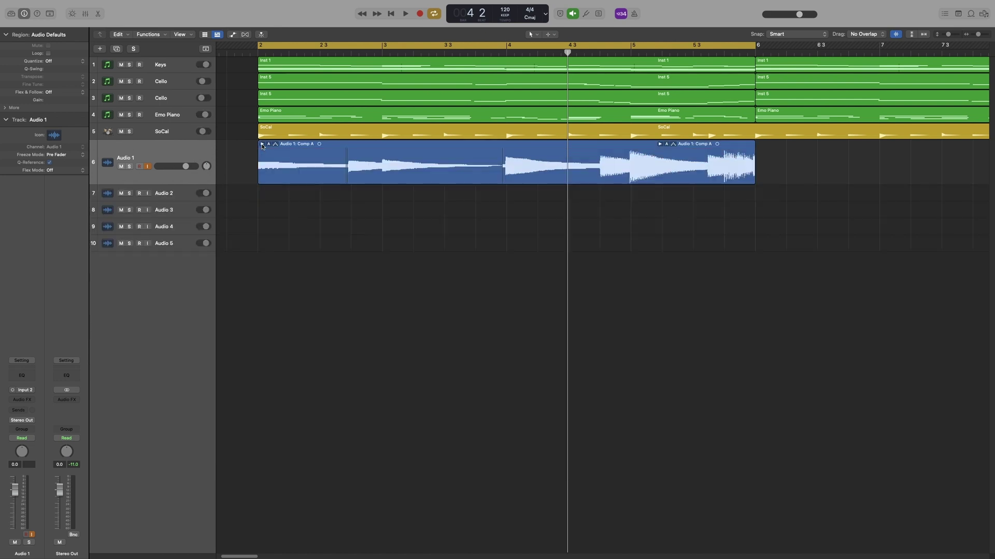
pyautogui.click(177, 195)
pyautogui.keyDown('shift'); pyautogui.click(179, 244); pyautogui.keyUp('shift')
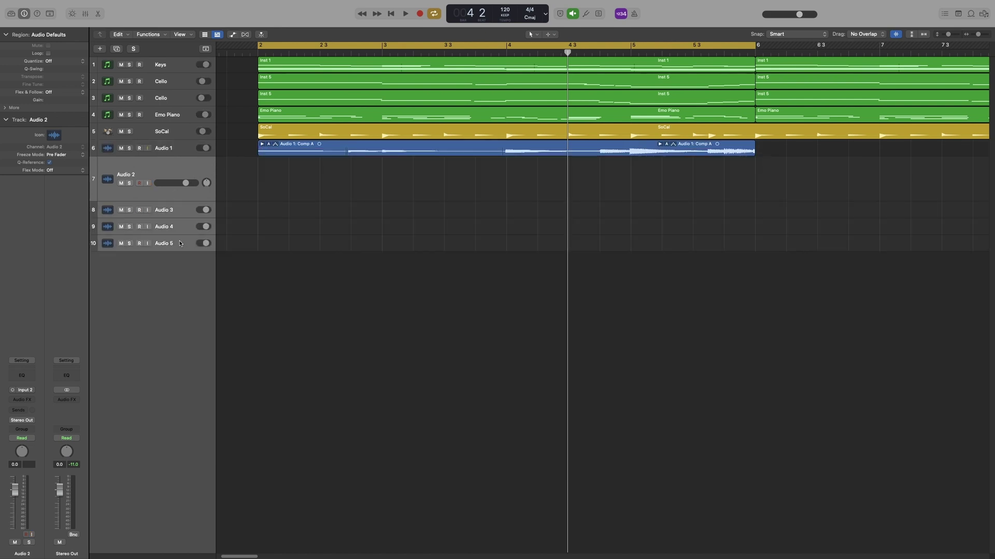
pyautogui.press('super+BackSpace')
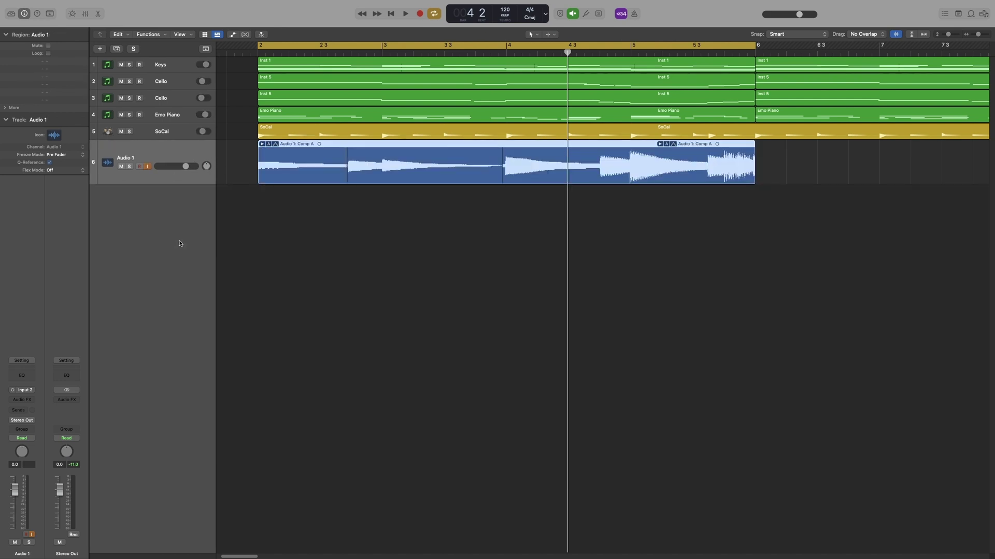
pyautogui.click(262, 144)
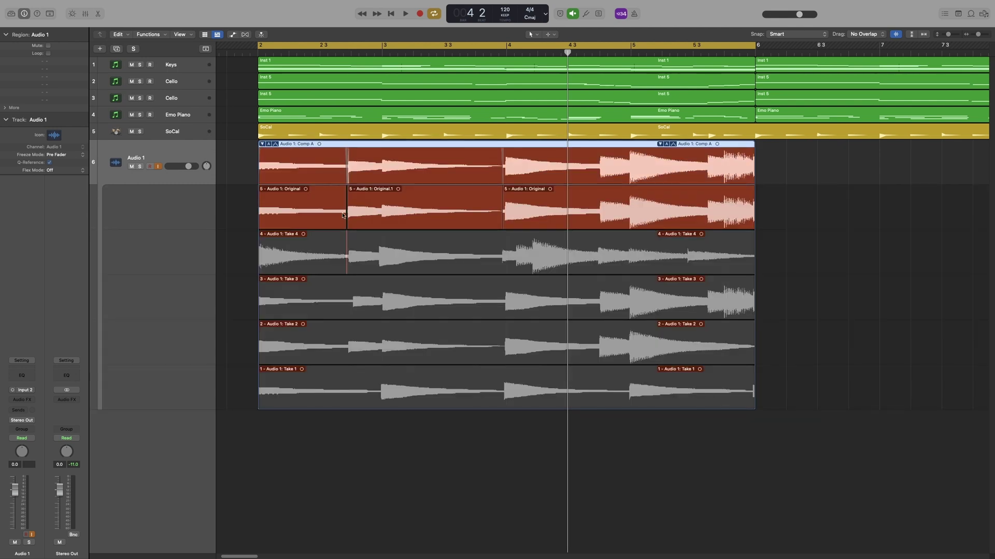
# Check the take folder's unpacking options and enable Track Alternatives in the track headers.
pyautogui.click(269, 144)
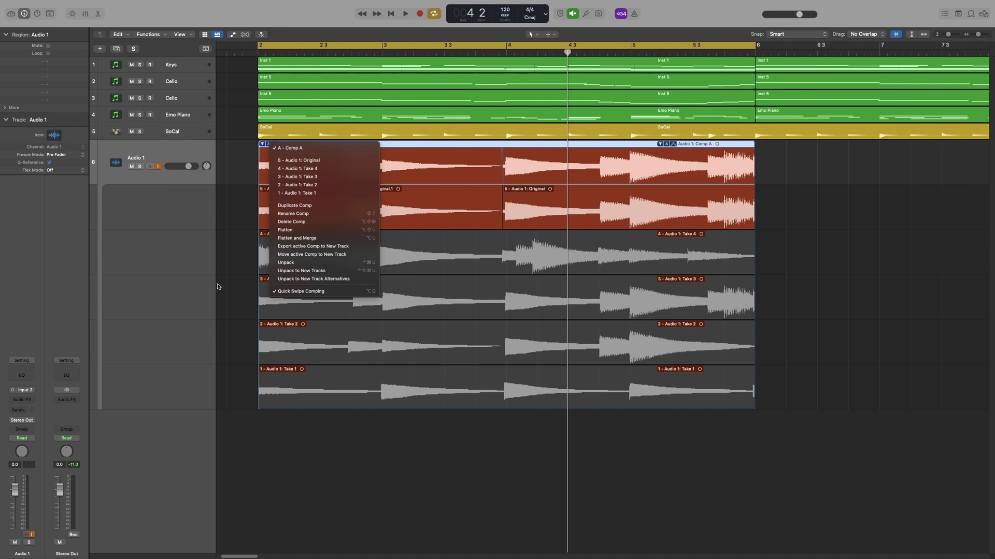
pyautogui.click(193, 286)
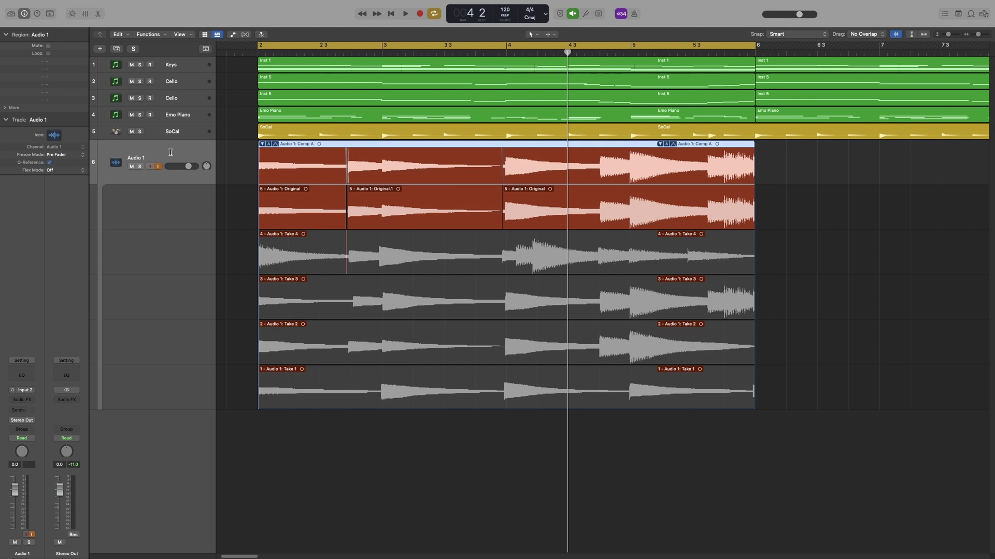
pyautogui.hotkey('alt', 't')
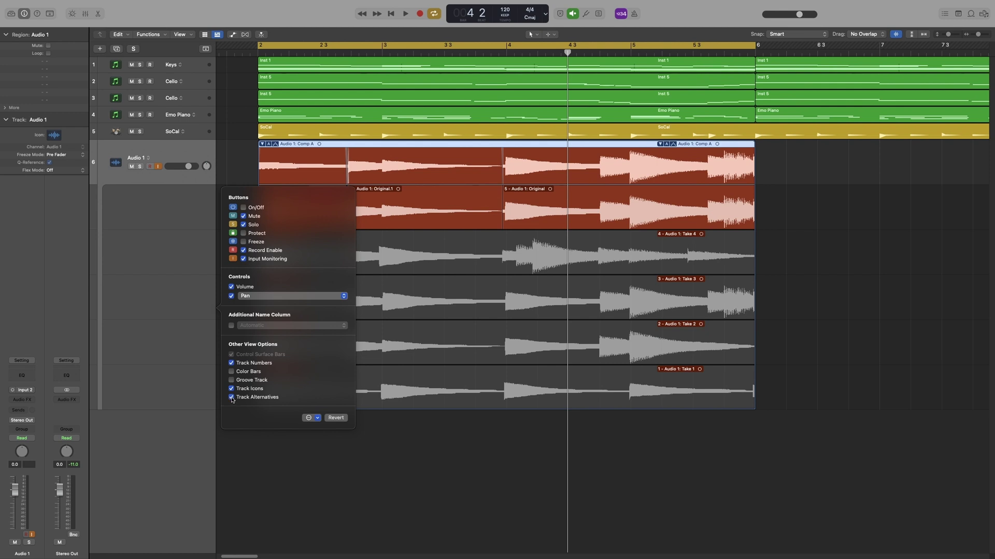
pyautogui.click(262, 461)
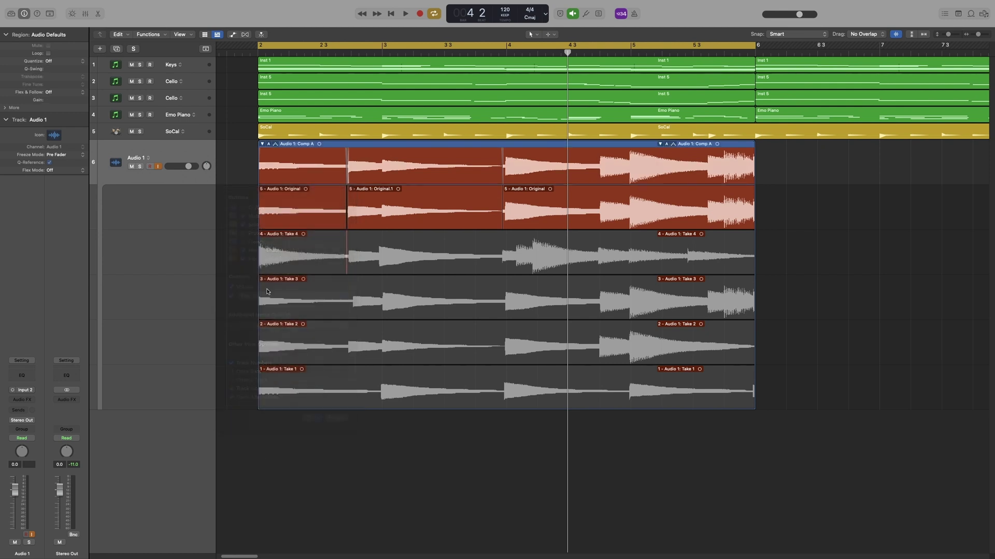
# Duplicate Audio 1's track alternative and rename the original alternative A as COmp.
pyautogui.click(149, 159)
pyautogui.click(164, 170)
pyautogui.click(154, 158)
pyautogui.click(167, 171)
pyautogui.click(151, 158)
pyautogui.click(173, 197)
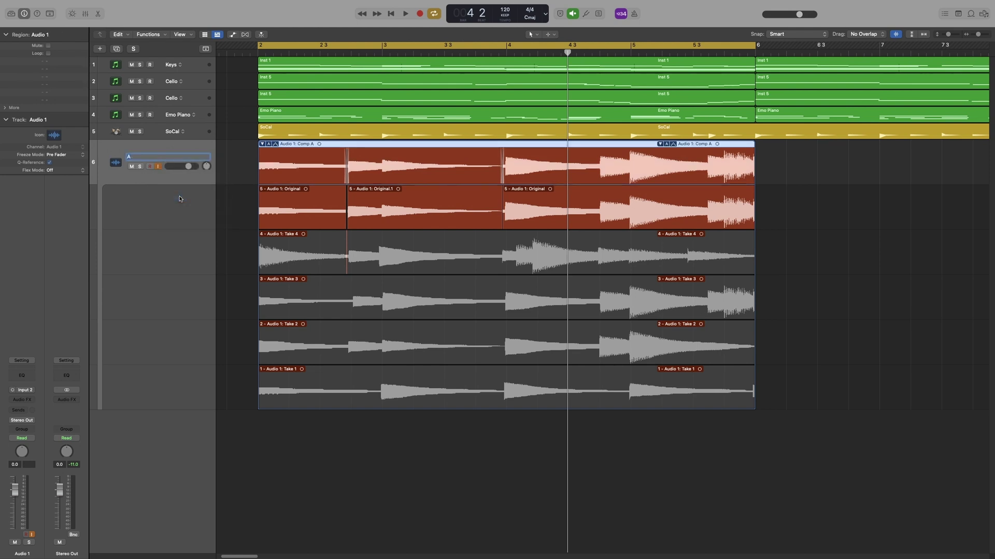
pyautogui.write('COmp')
pyautogui.press('Return')
# Switch Audio 1 to alternative B and flatten and merge its Comp A into a single region.
pyautogui.click(164, 159)
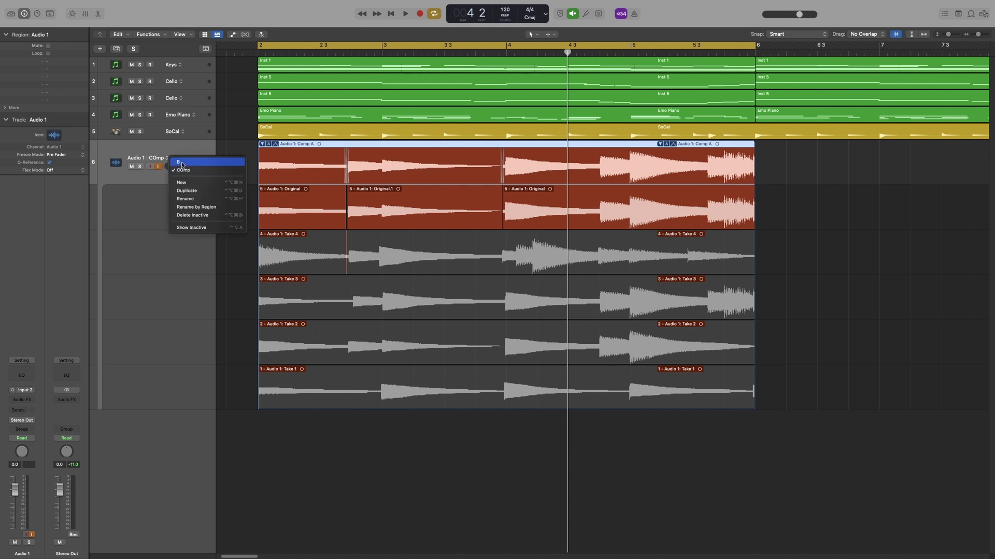
pyautogui.click(183, 165)
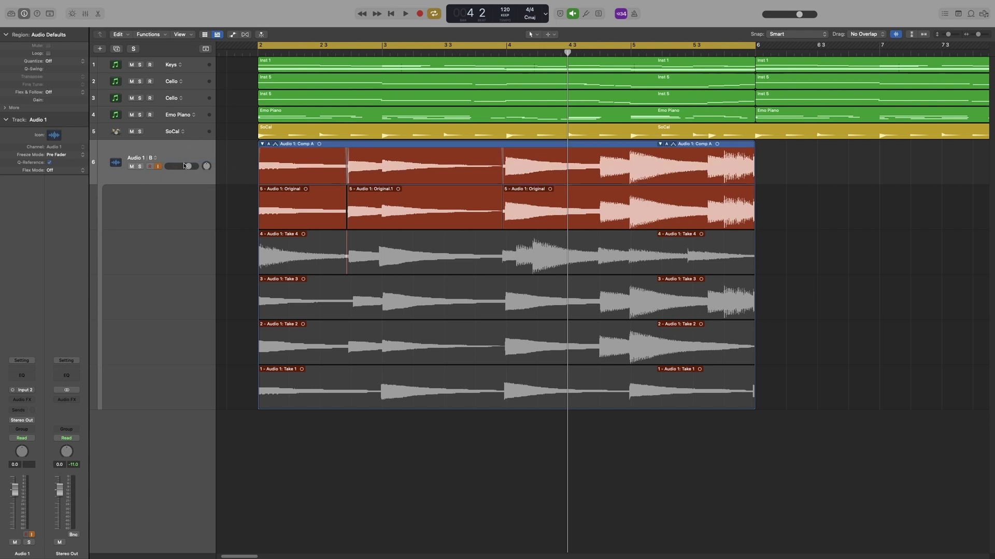
pyautogui.click(268, 143)
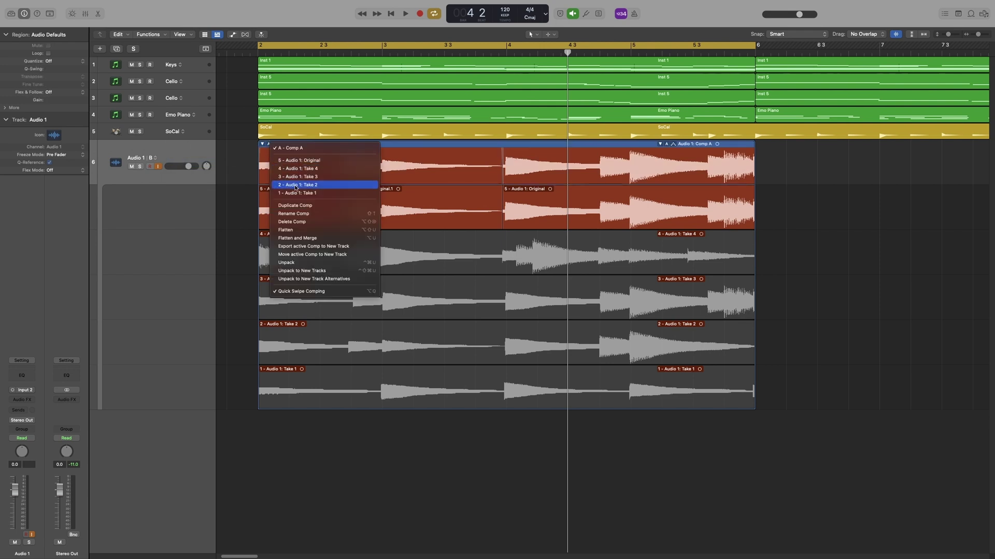
pyautogui.click(322, 238)
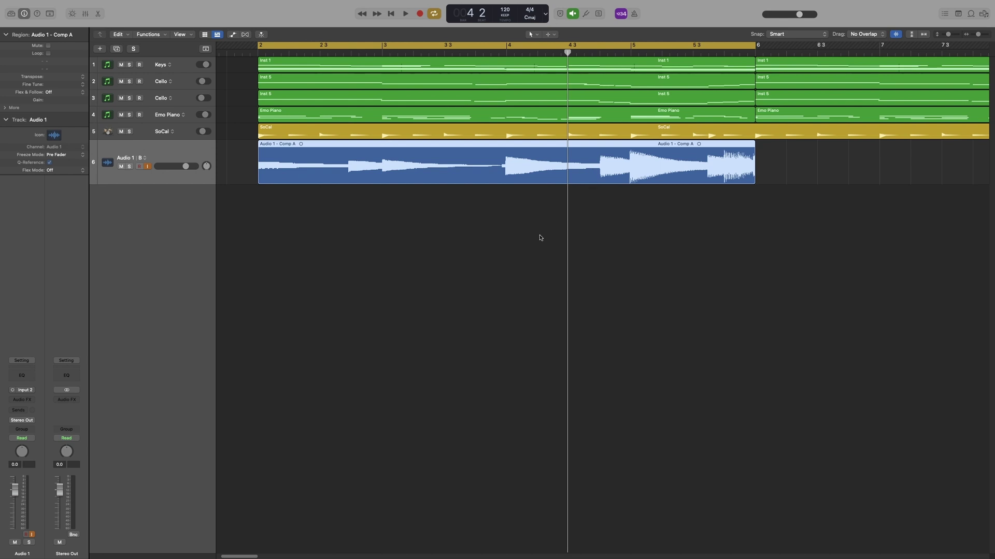
# Switch Audio 1 to the COmp alternative and back to B to compare the take folder with the merged region.
pyautogui.click(144, 157)
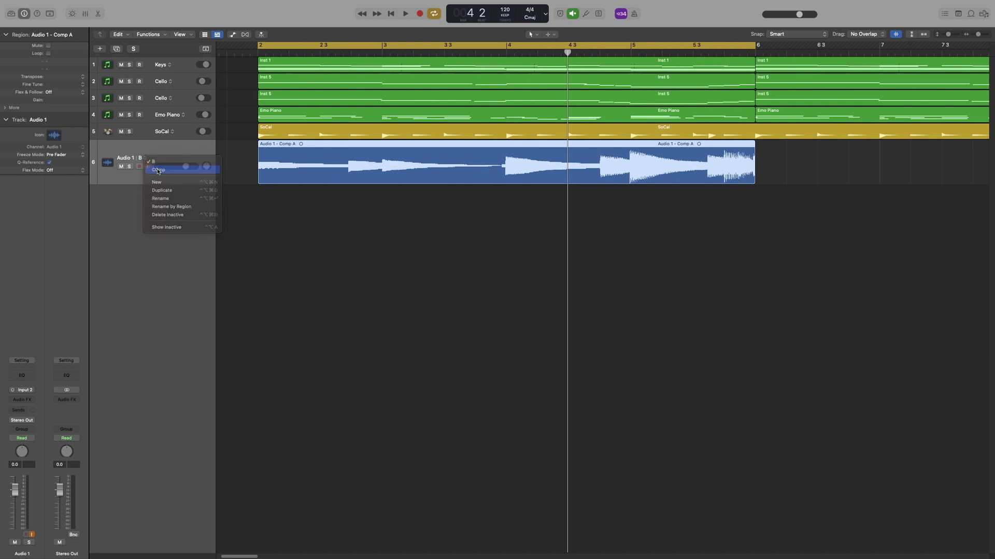
pyautogui.click(158, 170)
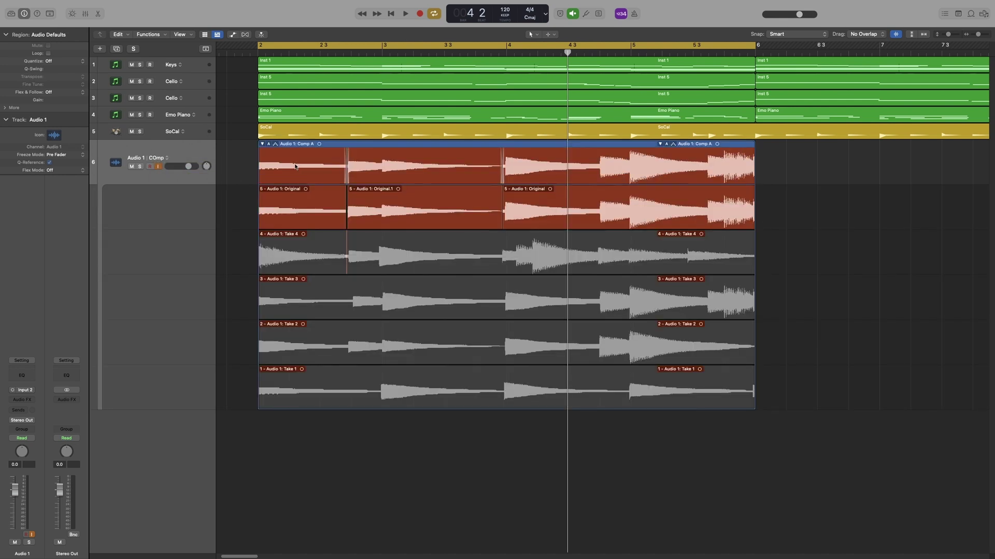
pyautogui.click(168, 159)
pyautogui.click(178, 162)
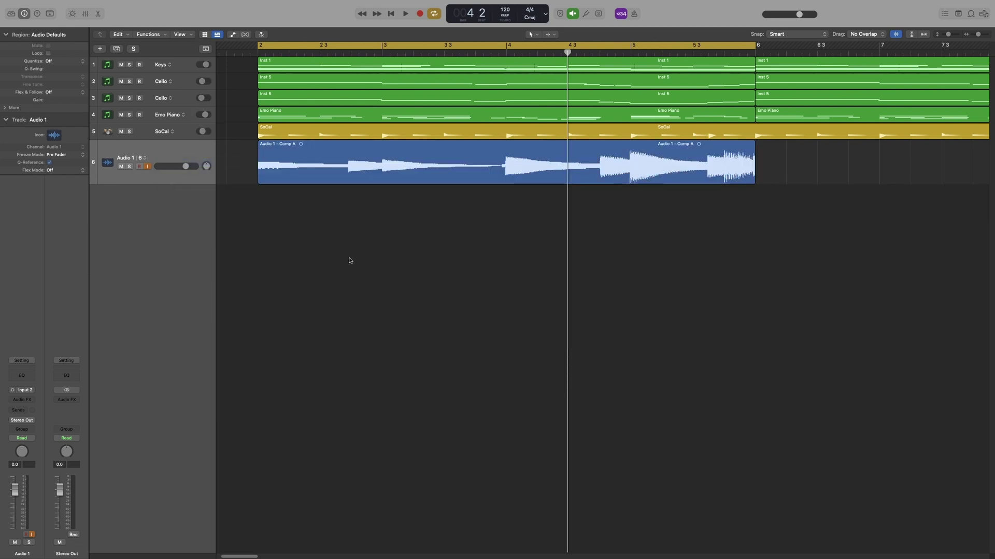